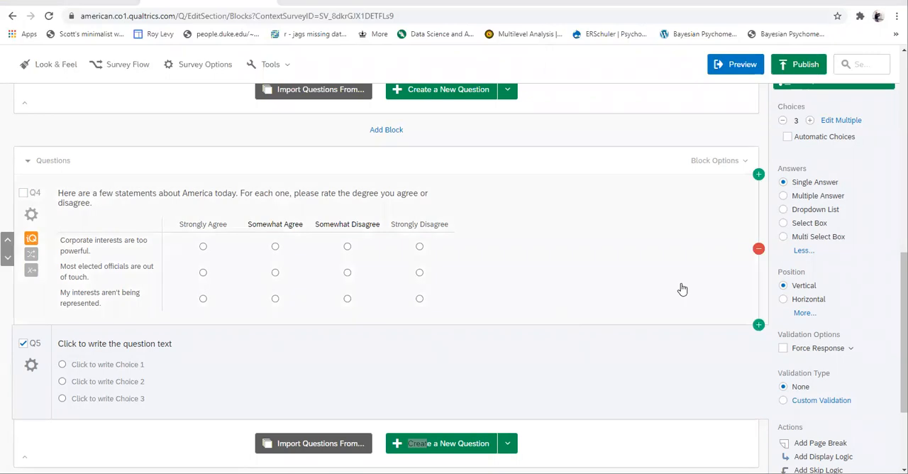
Replace Q5's placeholder question text with the copied text "Rate your feelings toward each of the following organizations." as plain text
left_click(167, 343)
right_click(168, 343)
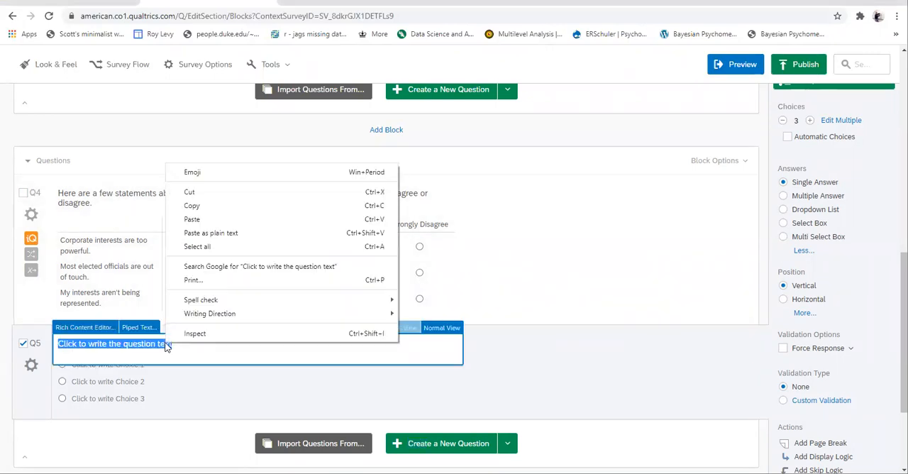
left_click(221, 234)
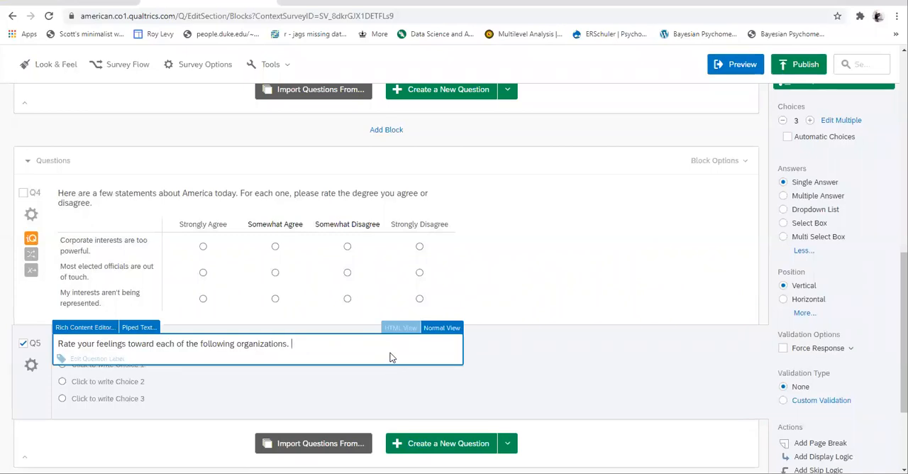
left_click(565, 359)
Examine the formatting options for Q5's question text in the Rich Content Editor, leaving the text as it is
left_click(242, 343)
left_click(96, 328)
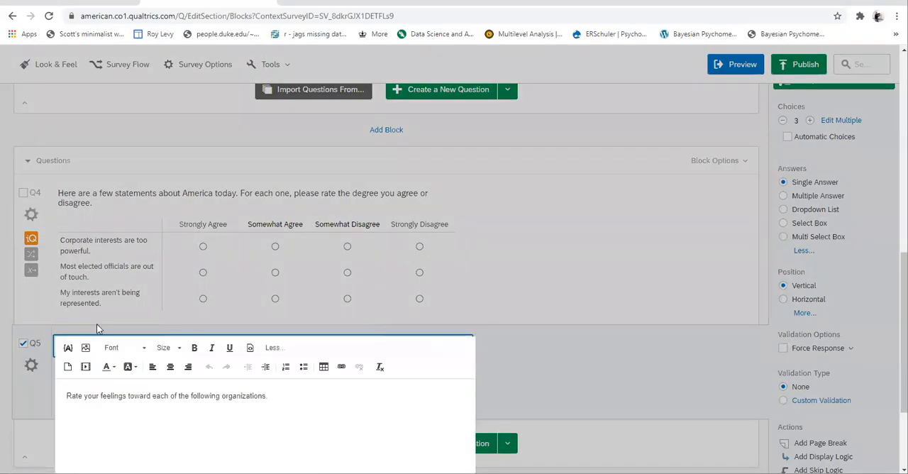
scroll(288, 386, "down", 1)
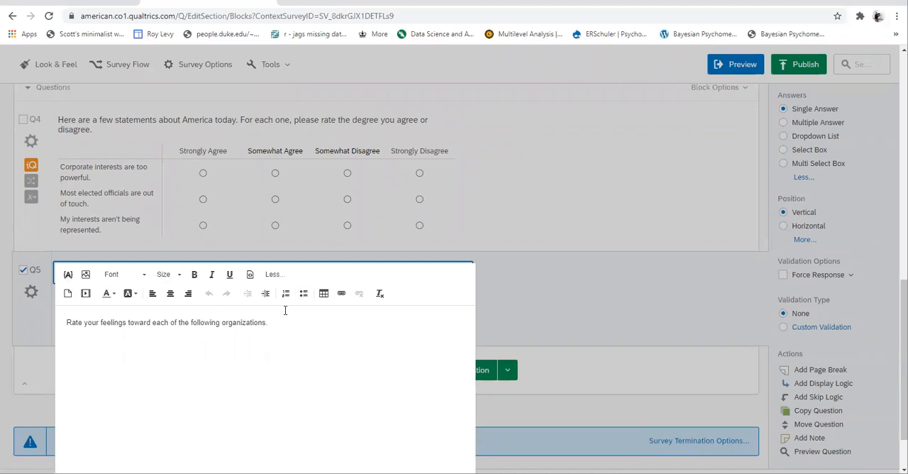
left_click(570, 261)
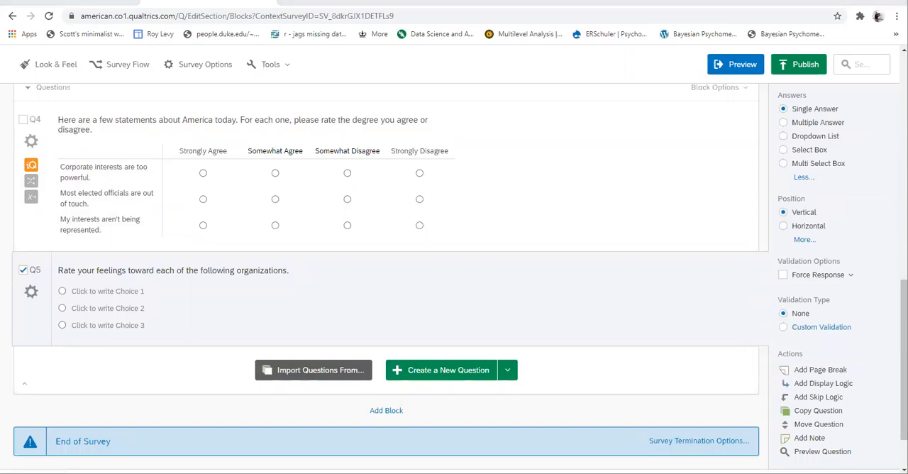
Paste the copied list of four environmental organizations as Q5's choices and remove the number prefix from Sierra Club
left_click(142, 291)
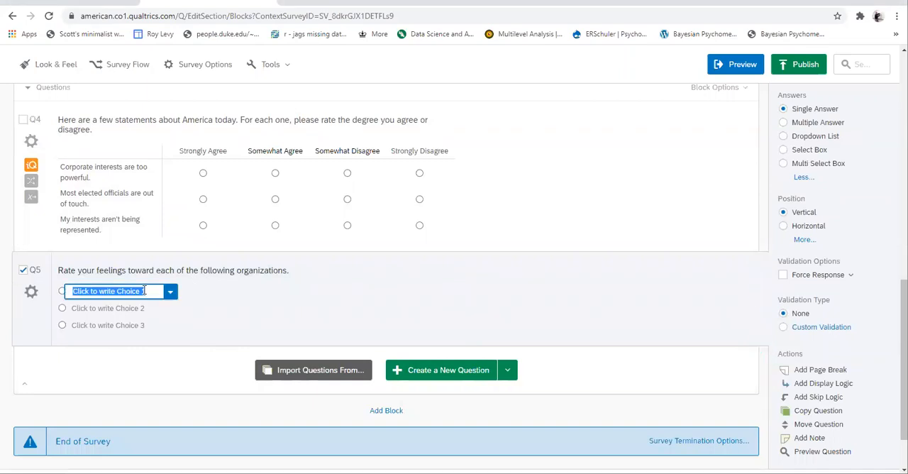
type("1. Sierra Club 2. Environmental Defense Fund 3. Natural Resources Defense Council 4. Greenpeace")
left_click(79, 291)
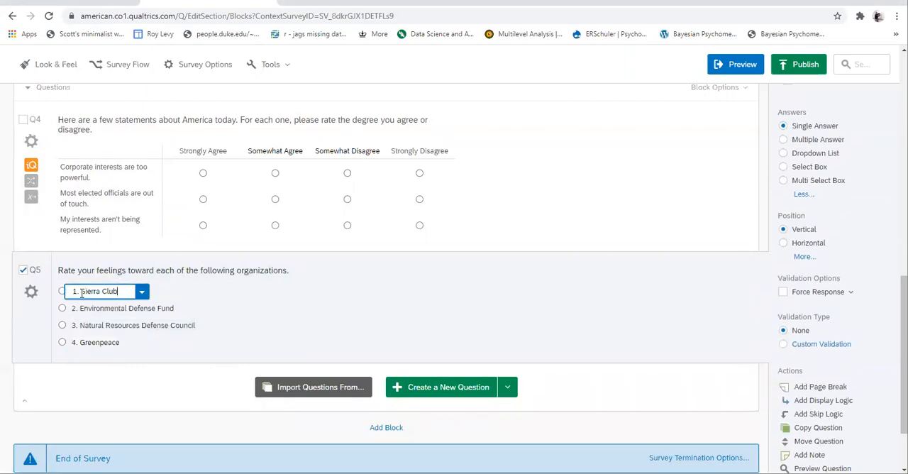
key("BackSpace")
key("BackSpace")
key("BackSpace")
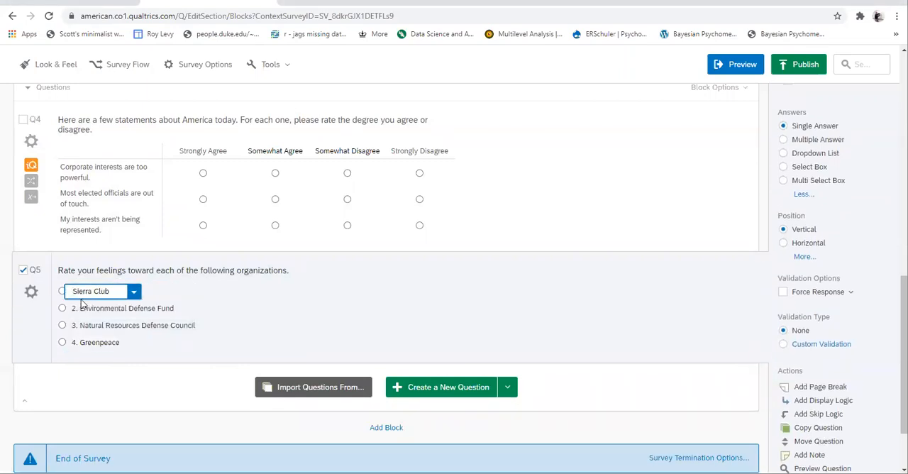
Remove the number prefix from Q5's second choice so it reads "Environmental Defense Fund"
left_click(81, 305)
key("BackSpace")
key("BackSpace")
key("BackSpace")
type("und")
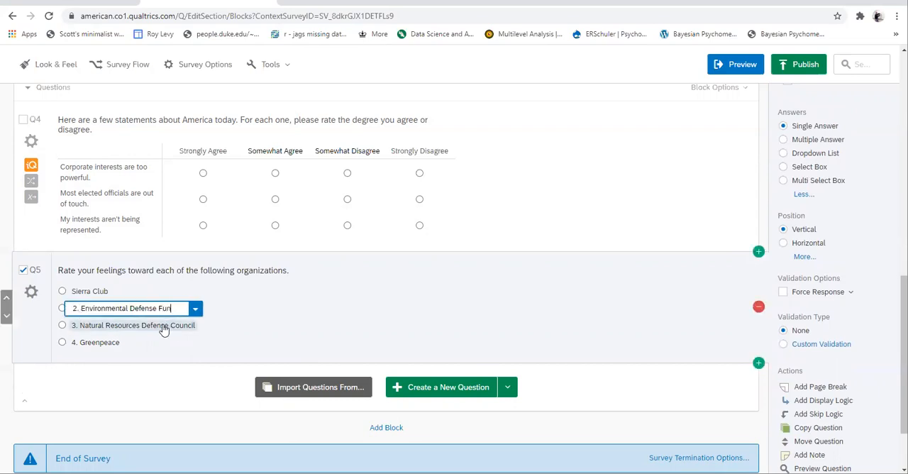
key("BackSpace")
key("BackSpace")
key("BackSpace")
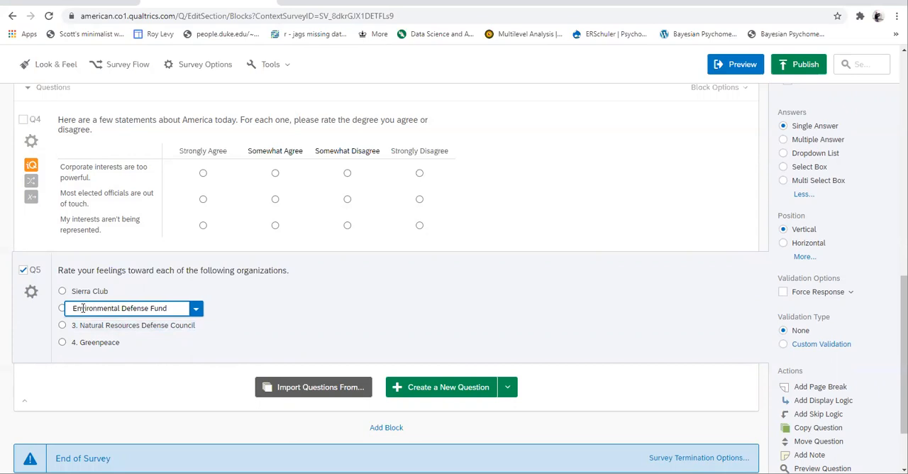
Remove the number prefixes from Q5's last two choices, Natural Resources Defense Council and Greenpeace
left_click(80, 326)
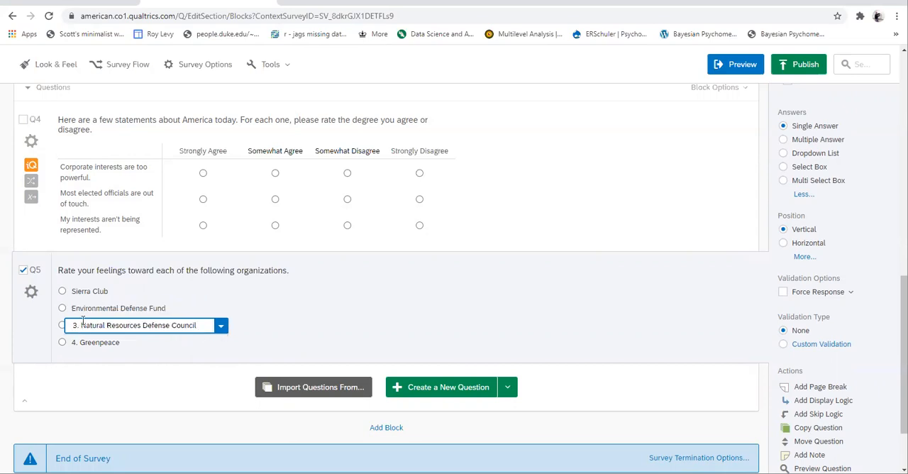
key("BackSpace")
key("BackSpace")
key("BackSpace")
left_click(83, 343)
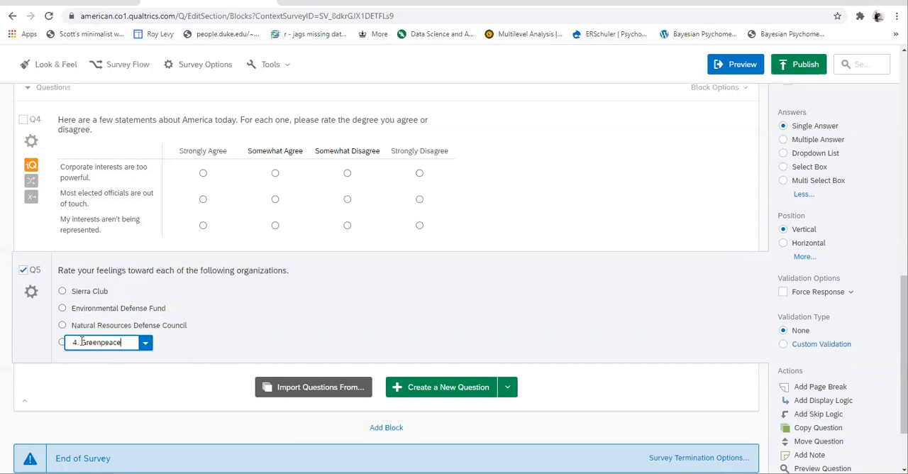
key("BackSpace")
key("BackSpace")
key("BackSpace")
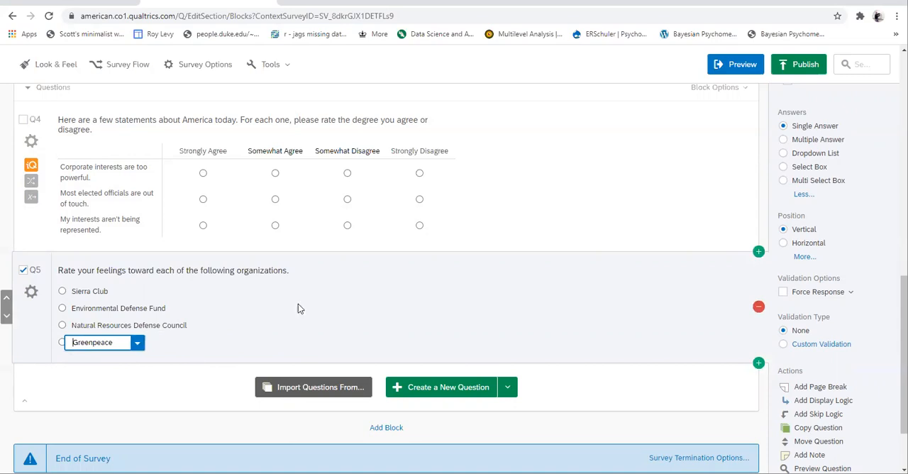
left_click(414, 320)
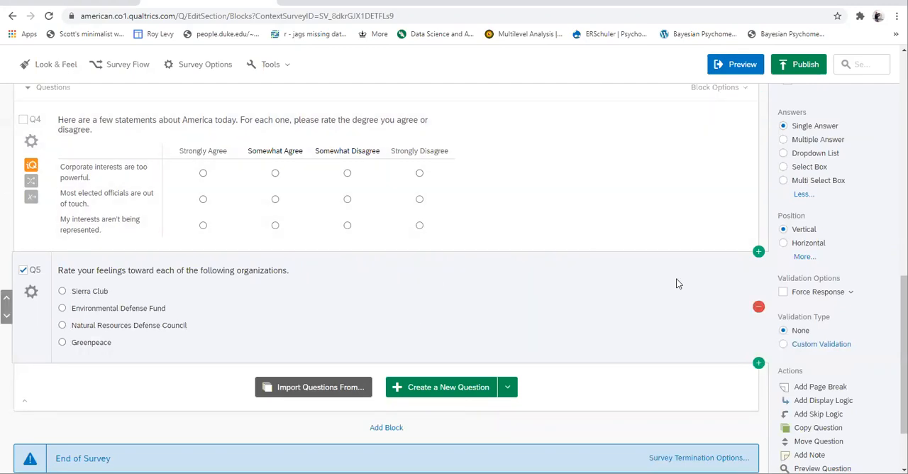
Change Q5's question type from Multiple Choice to Slider
scroll(734, 304, "up", 1)
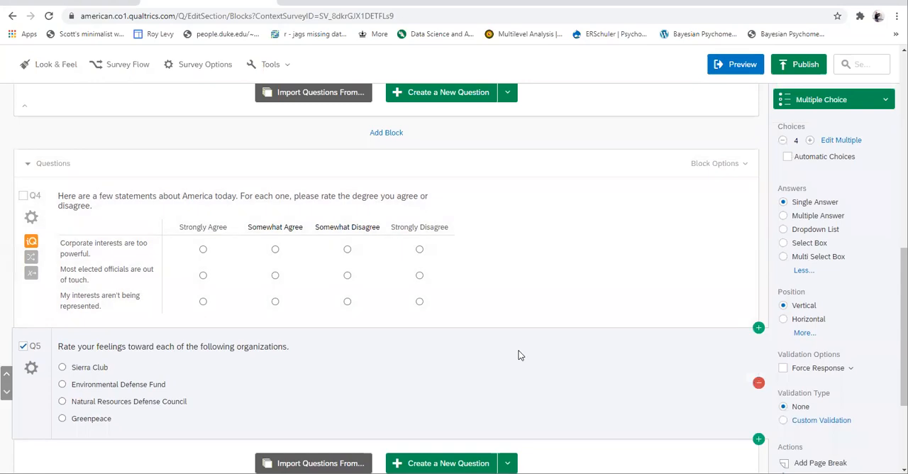
left_click(857, 103)
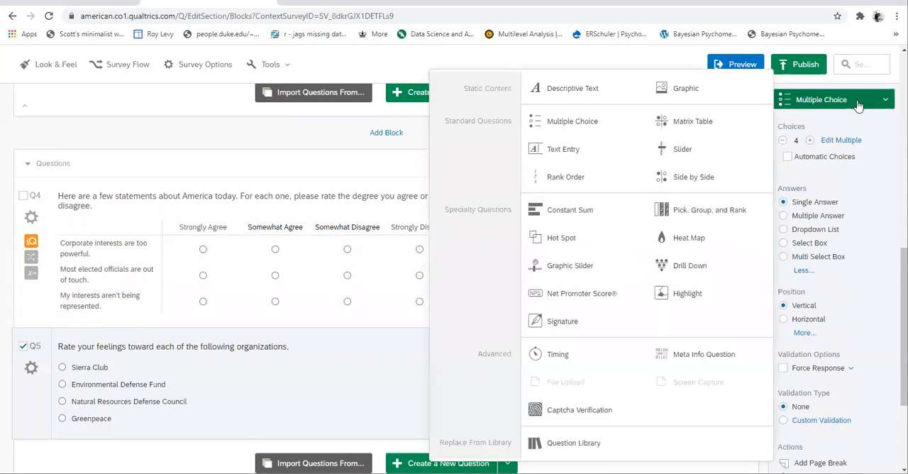
left_click(705, 151)
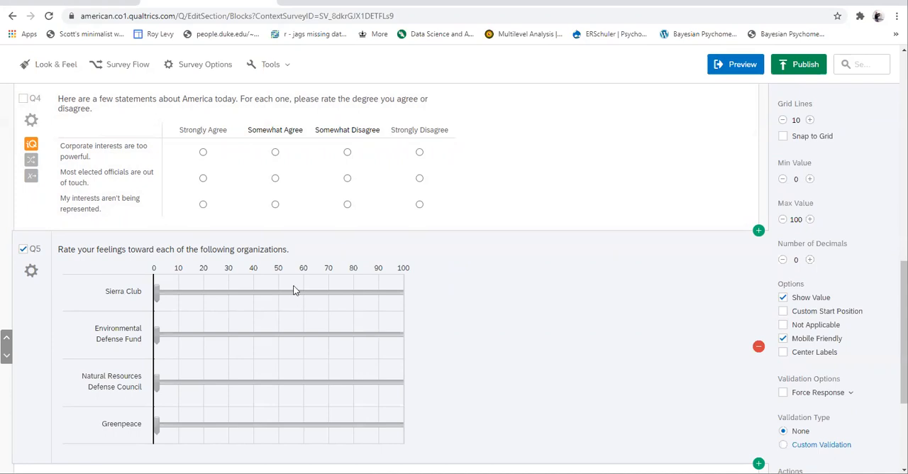
Enable the Not Applicable option for the Q5 slider and rename its column heading to "Don't Know"
left_click(783, 325)
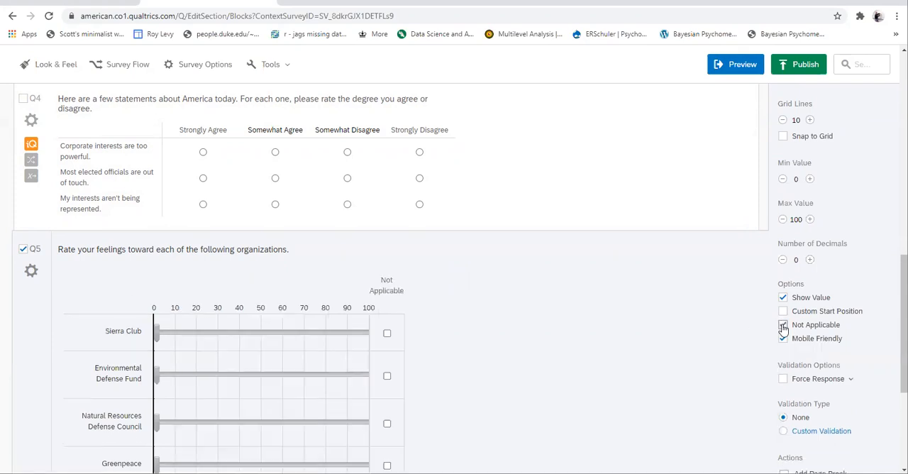
left_click(388, 283)
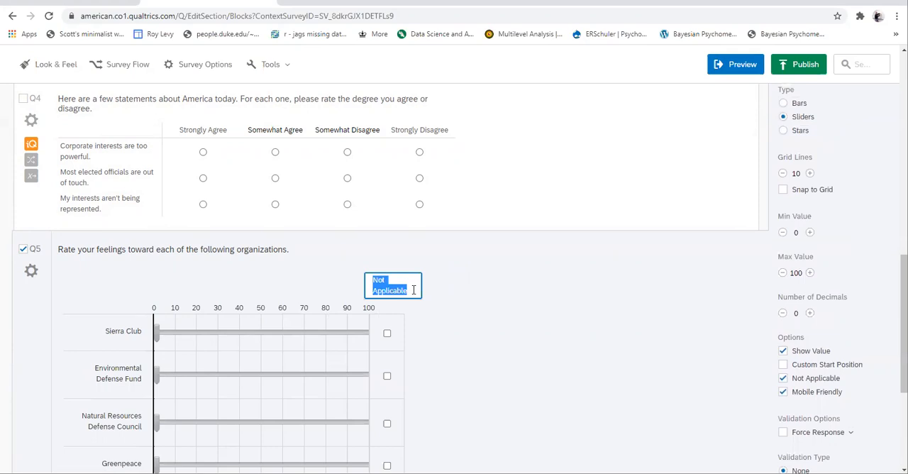
type("Don't")
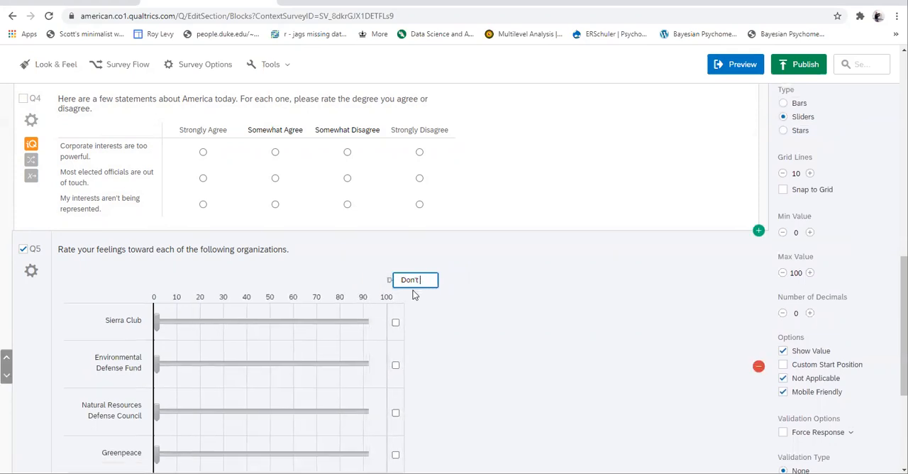
type(" Know")
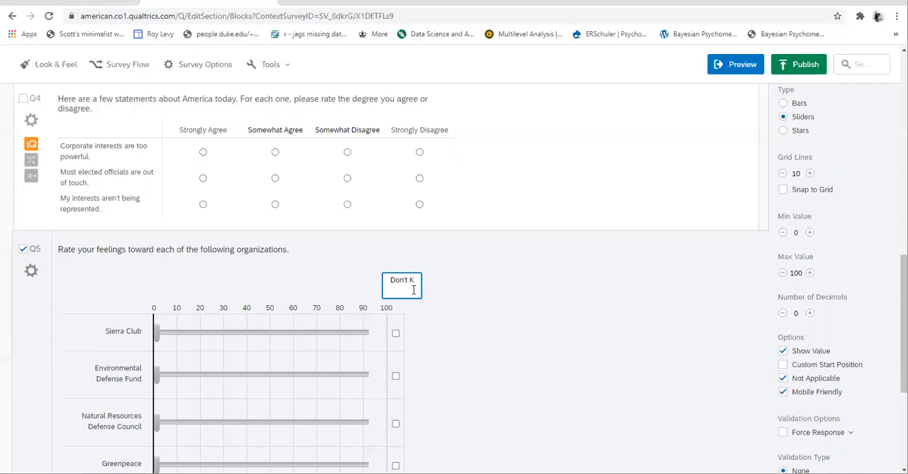
key("Return")
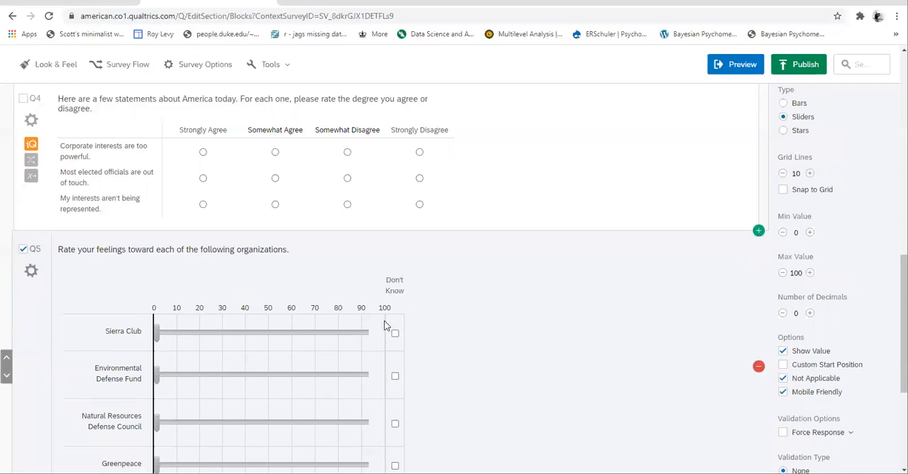
Set the number of labels above the Q5 slider scale to 2
scroll(553, 317, "down", 1)
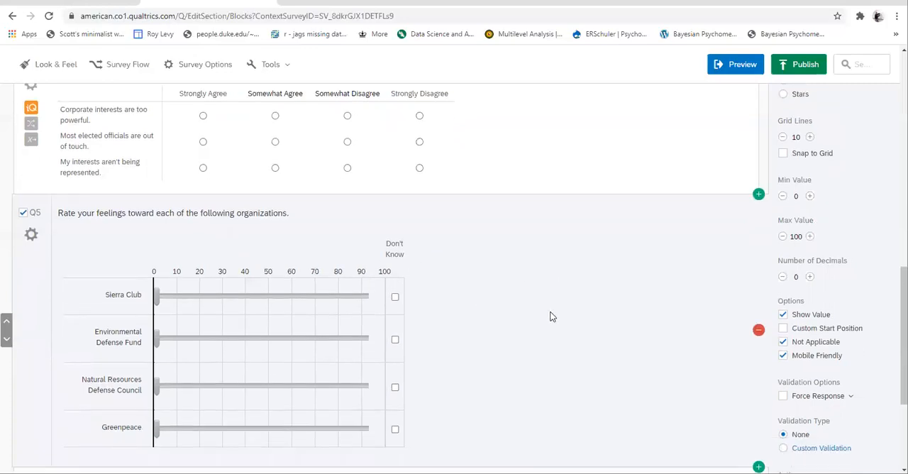
scroll(553, 317, "down", 1)
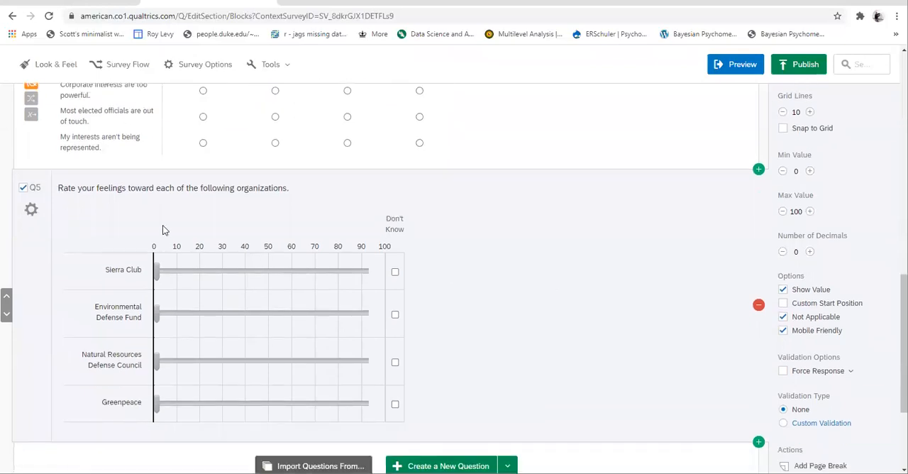
scroll(713, 261, "up", 2)
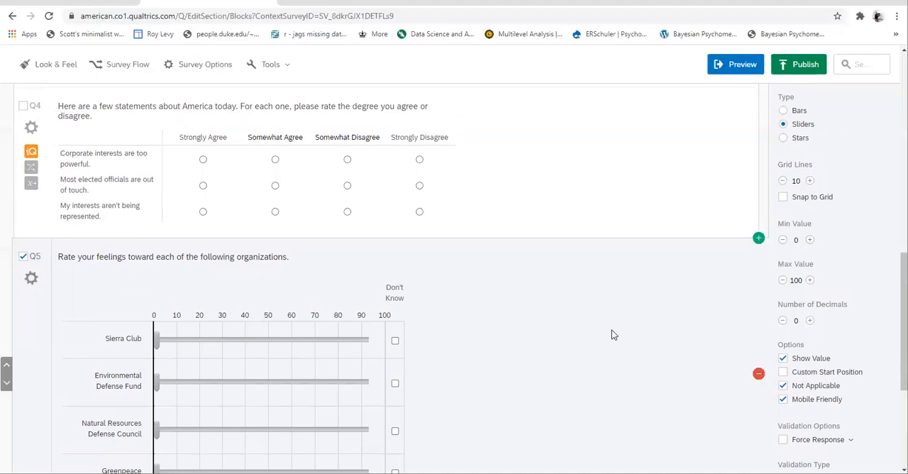
scroll(613, 334, "down", 1)
scroll(779, 404, "down", 1)
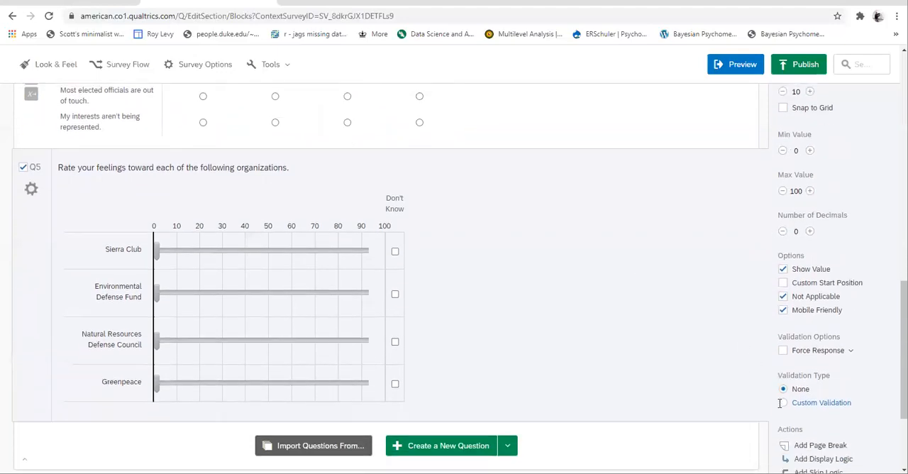
scroll(726, 381, "up", 5)
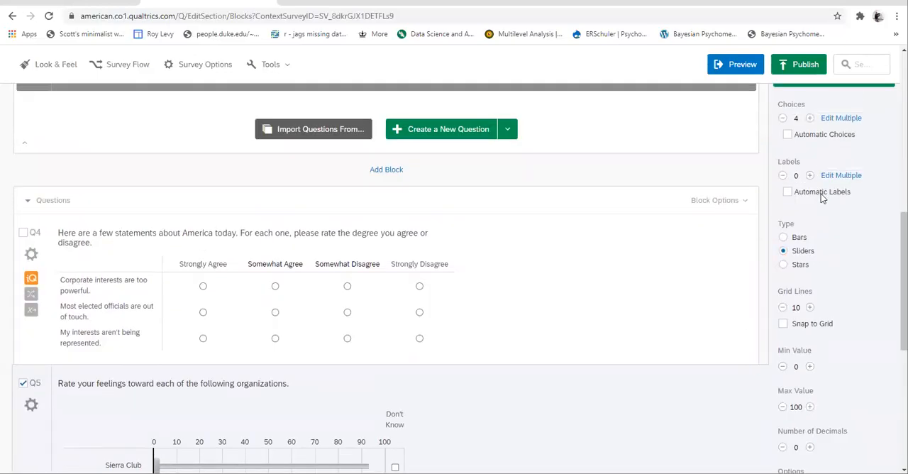
left_click(809, 175)
left_click(809, 176)
scroll(629, 379, "down", 2)
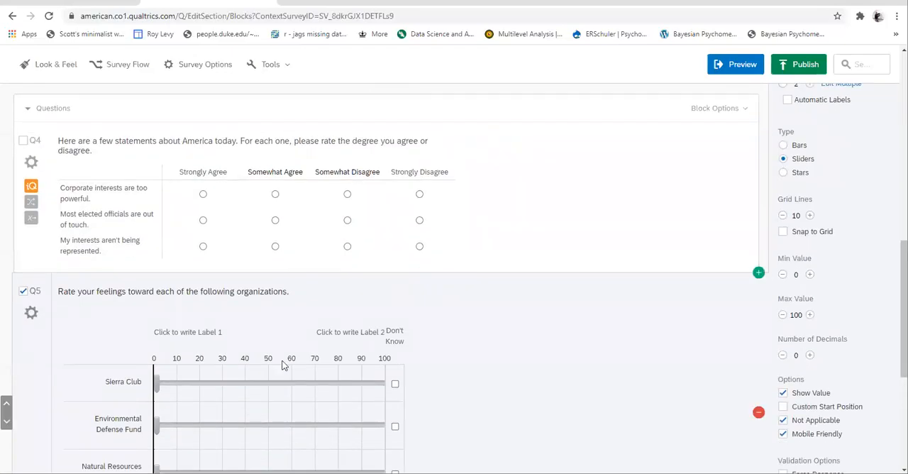
Write "Do not identify with this organization" as the first label of the Q5 slider scale
left_click(199, 334)
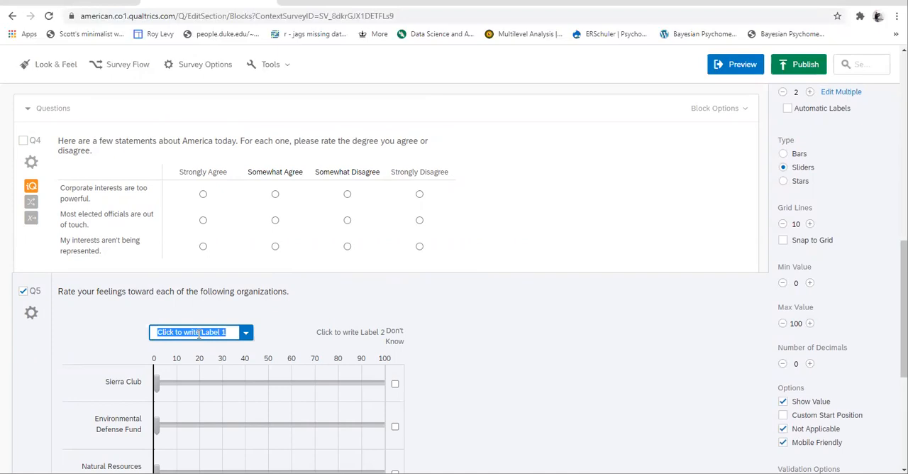
type("Do not id")
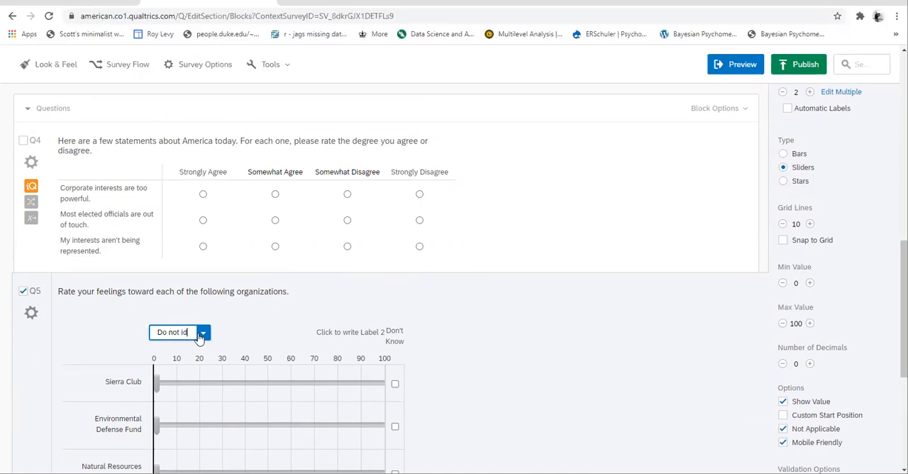
type("entify ")
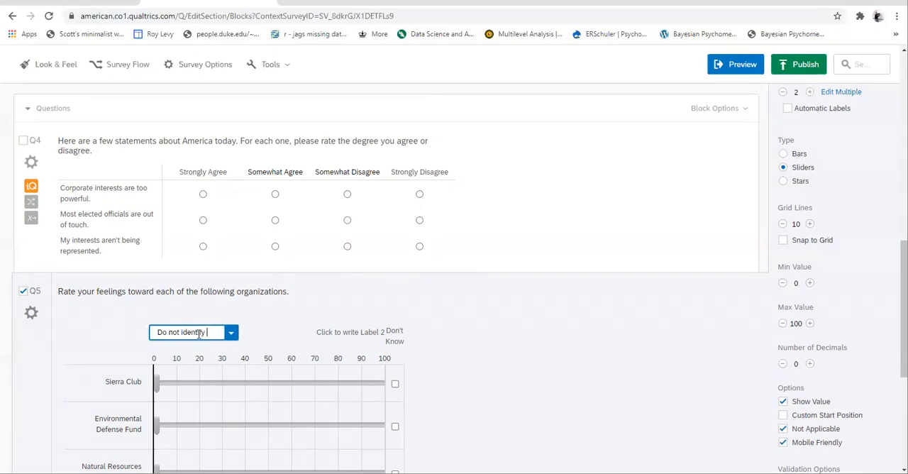
type("with this ")
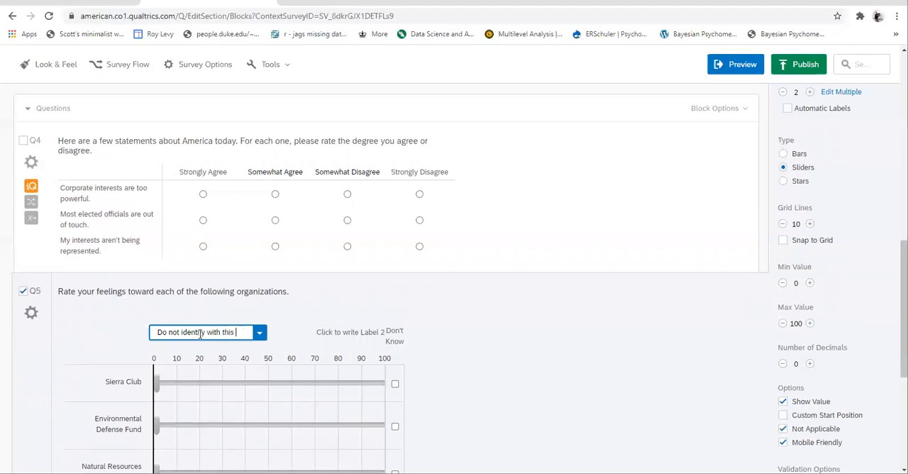
type("organization")
Write "Strongly identify with this organization" as the second label of the Q5 slider scale
left_click(347, 339)
type("Strongly ")
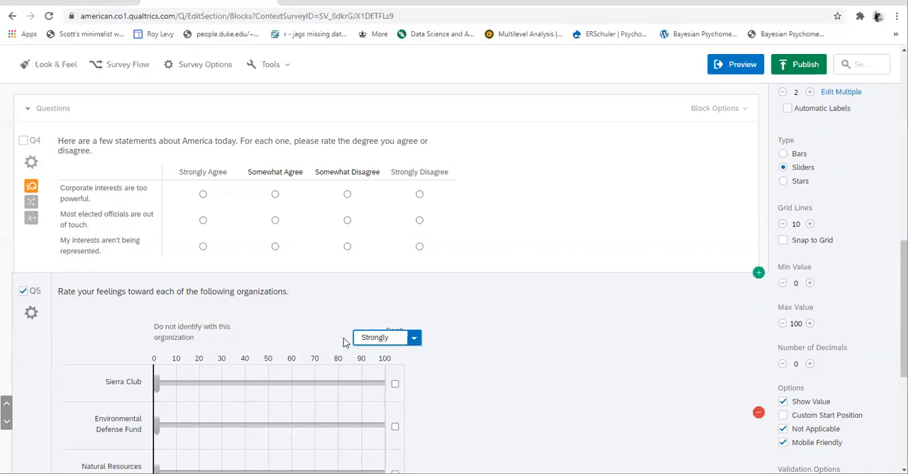
type("identify with this organization")
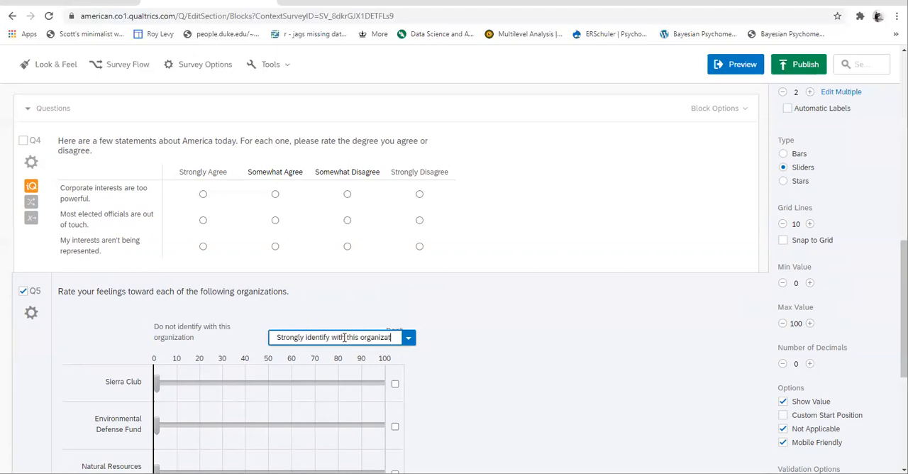
key("Return")
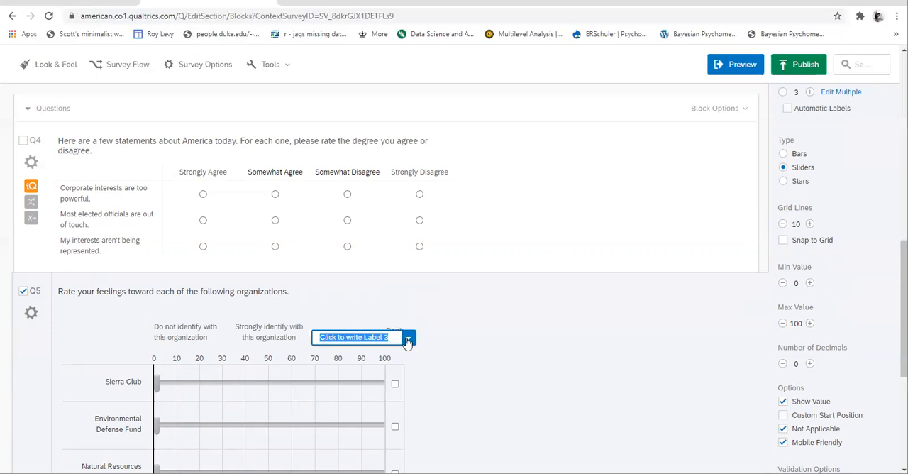
Remove the unused third label from the Q5 slider scale
left_click(408, 339)
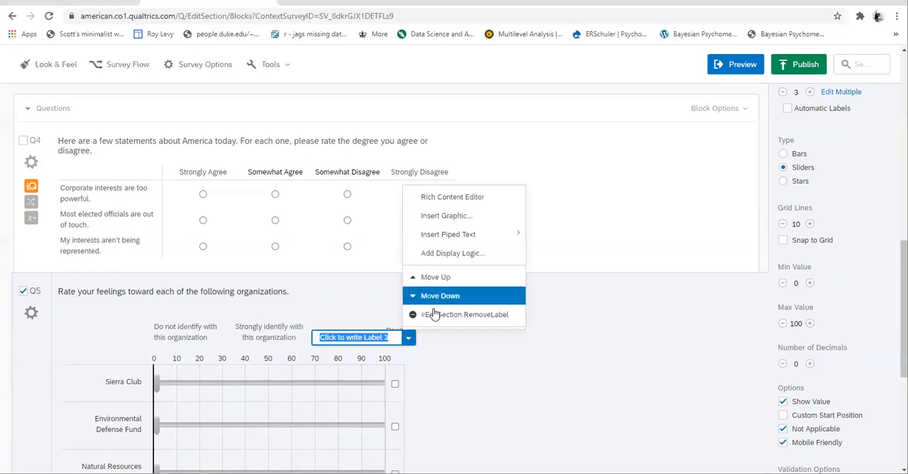
left_click(429, 314)
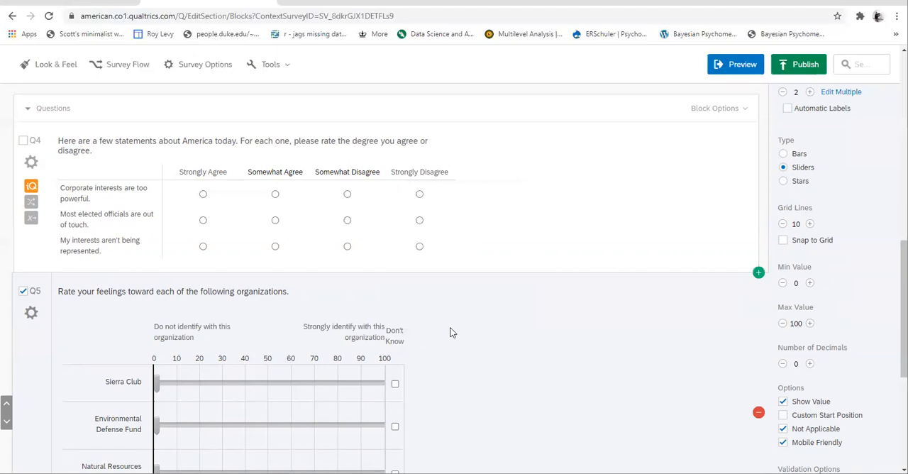
Set the Q5 choice randomization to display answers in a random order and save it
scroll(453, 325, "down", 3)
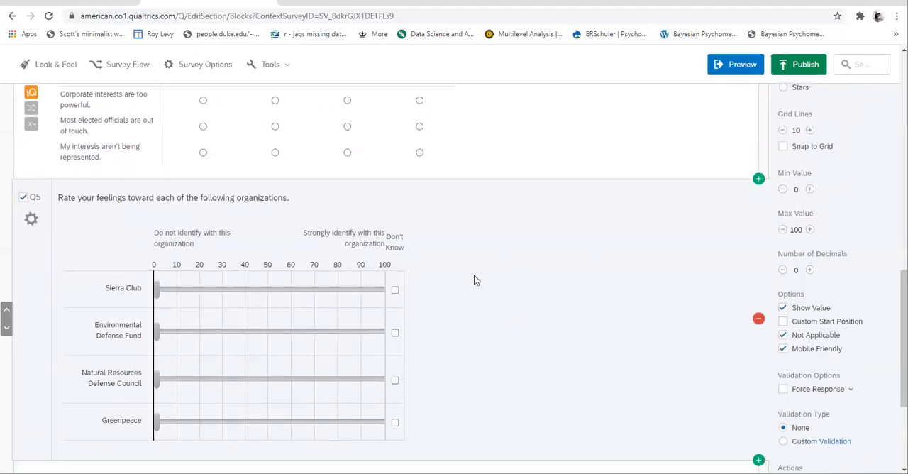
left_click(31, 222)
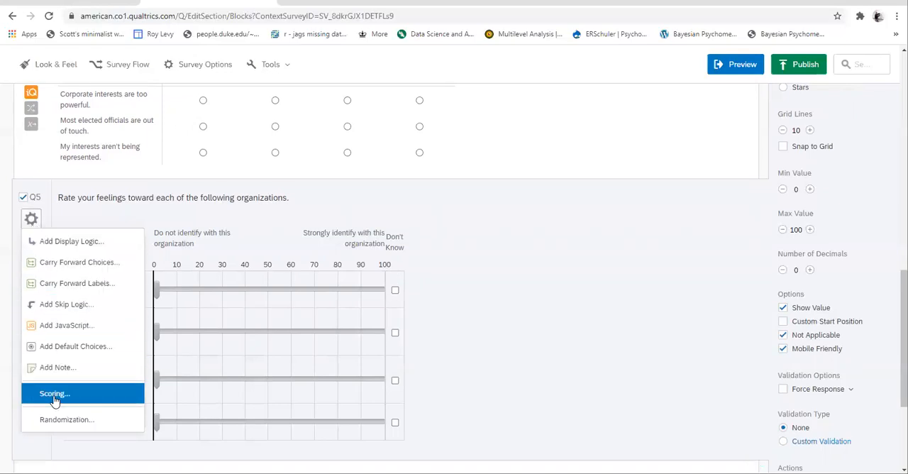
left_click(76, 419)
left_click(273, 252)
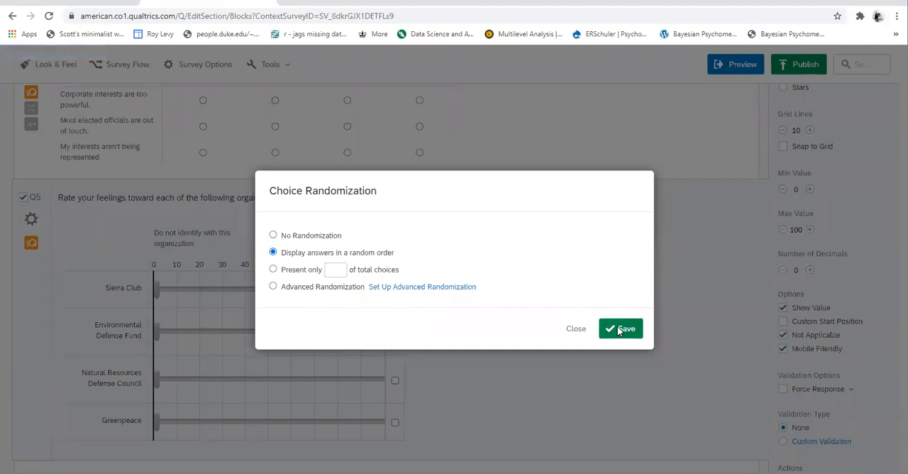
left_click(620, 330)
Rename the Q5 slider question as "Org"
left_click(32, 200)
type("Org")
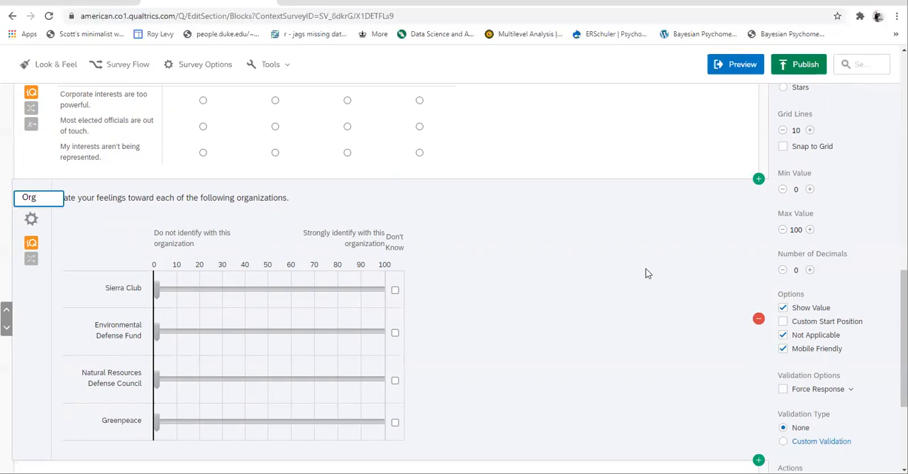
left_click(645, 269)
Rename the Q4 matrix question about statements on America as "Opinions"
scroll(646, 268, "up", 3)
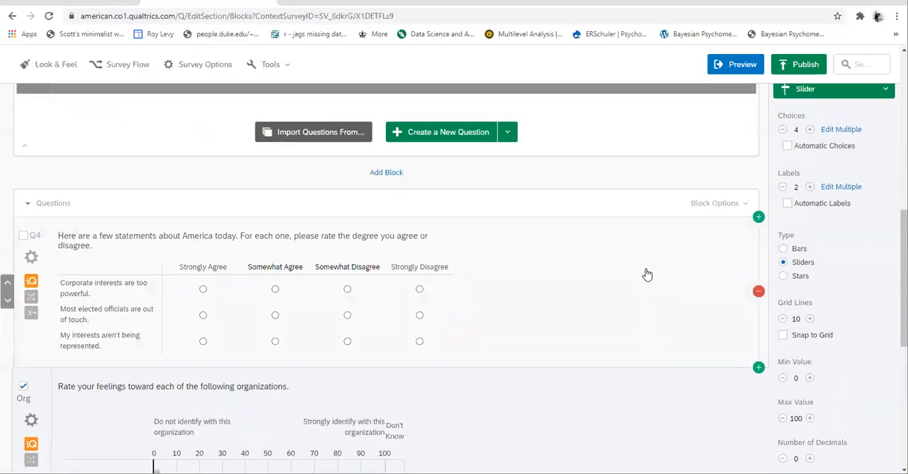
left_click(36, 238)
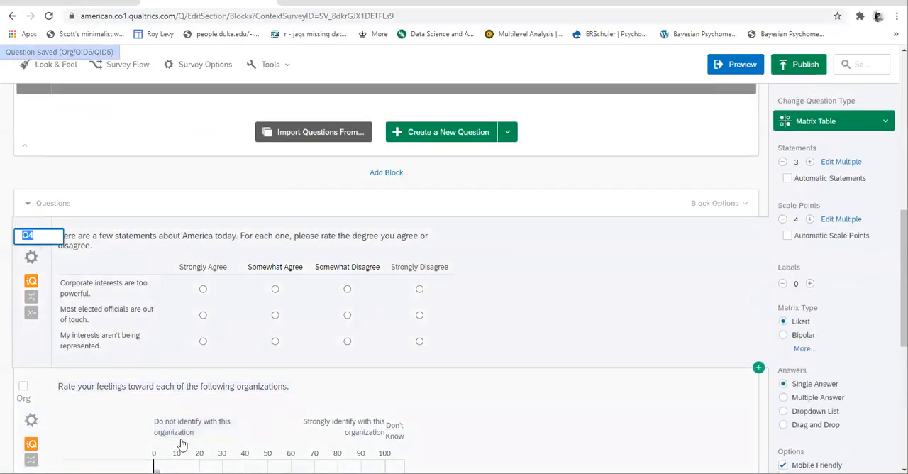
type("Opini")
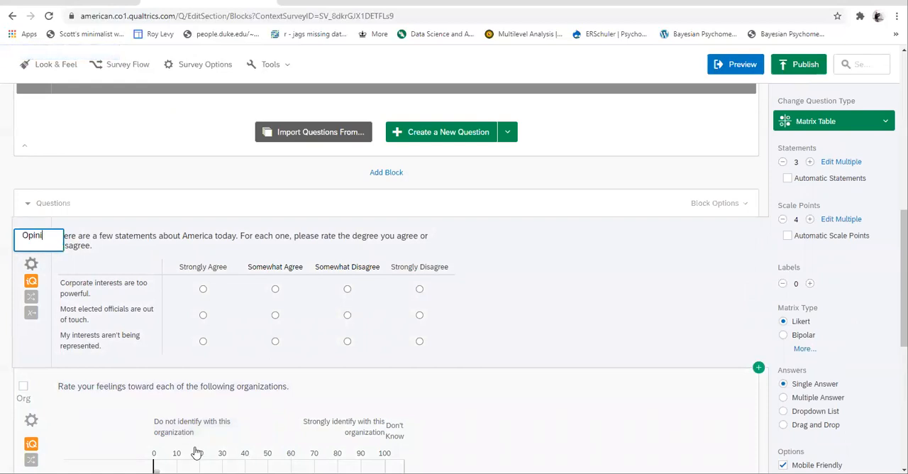
type("ons")
left_click(553, 390)
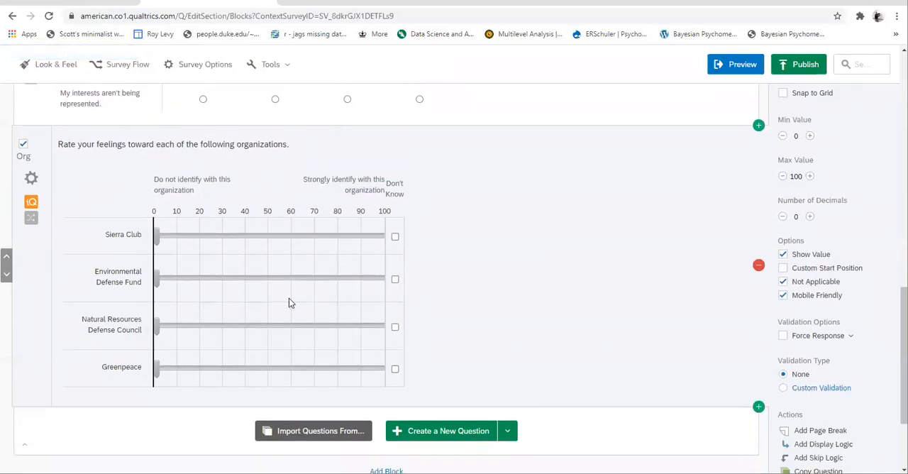
Try out the Sierra Club slider and its Don't Know checkbox, returning the slider to 0
left_click_drag(160, 244, 281, 236)
left_click(395, 237)
left_click(395, 237)
left_click_drag(281, 237, 143, 250)
Add a new question below the Org slider with the text "Describe your impressions of the Sierra Club:"
scroll(554, 296, "down", 1)
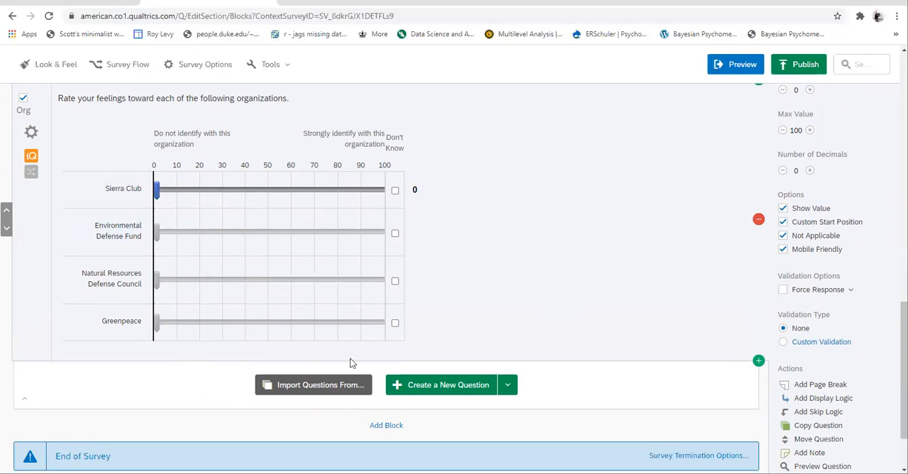
left_click(426, 389)
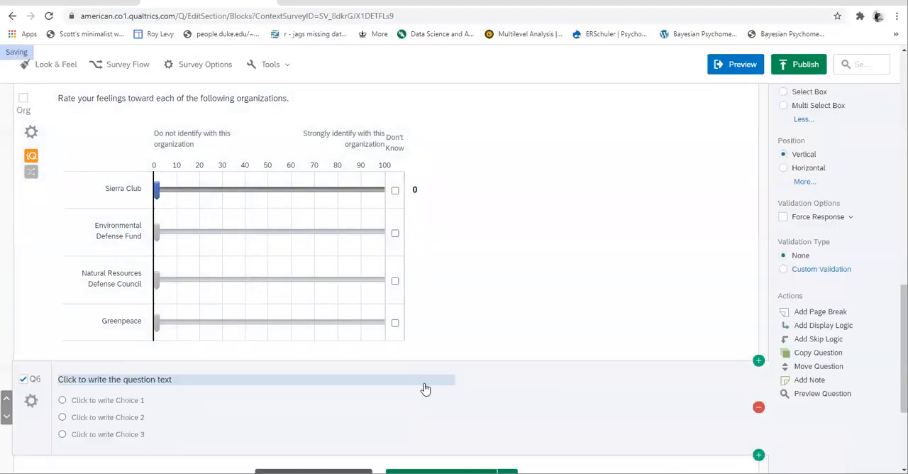
left_click(200, 382)
key("BackSpace")
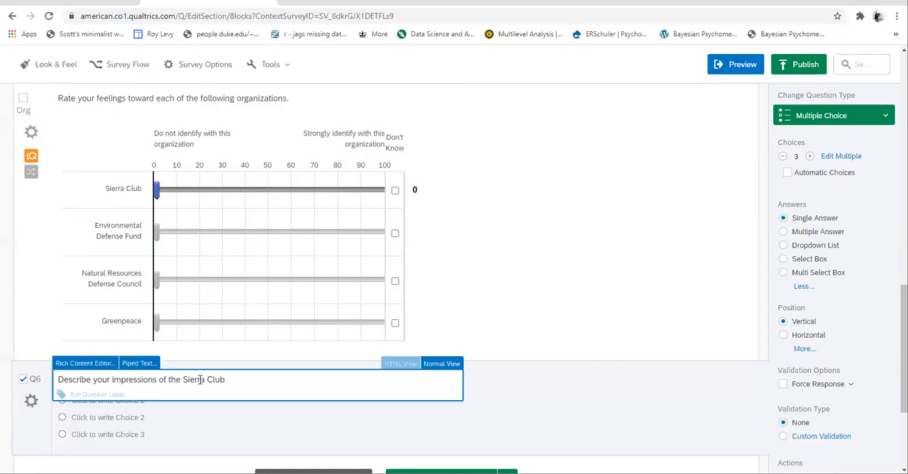
left_click(345, 415)
Change Q6 to a Text Entry question with an Essay Text Box answer field
left_click(827, 122)
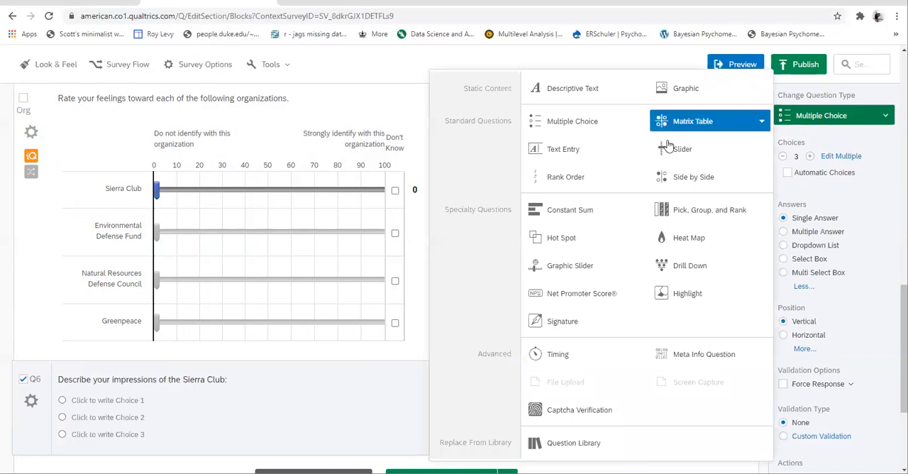
left_click(593, 150)
left_click_drag(386, 407, 406, 424)
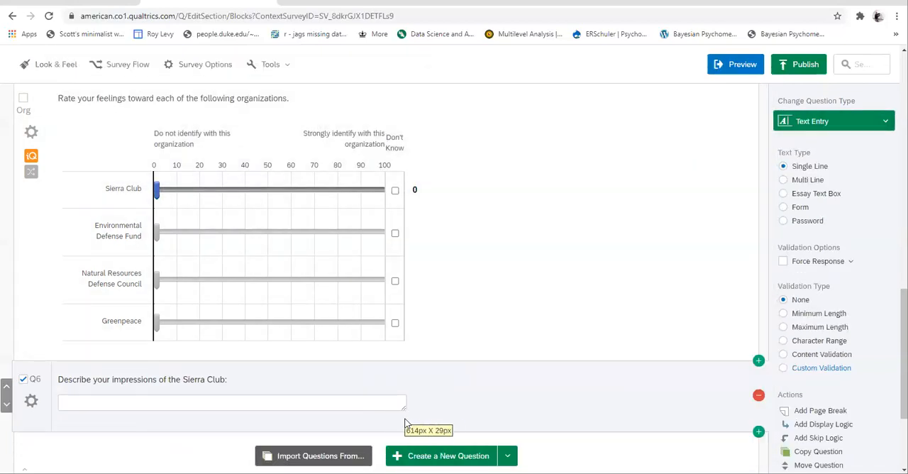
left_click(783, 193)
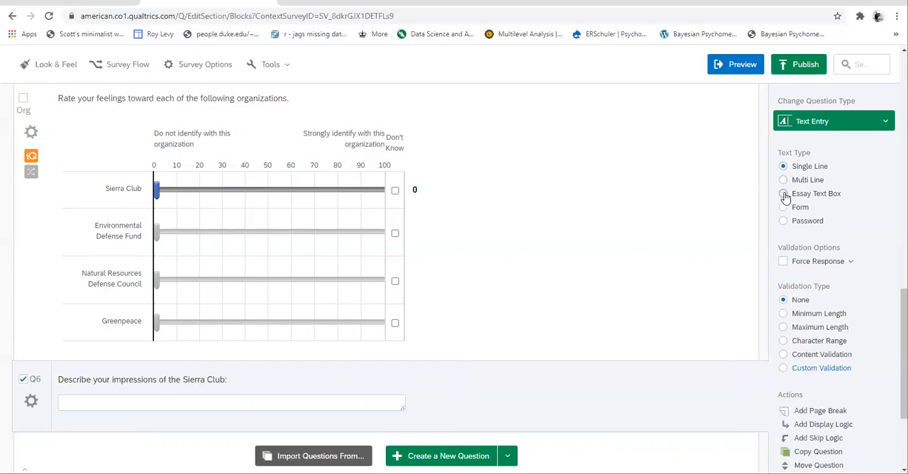
left_click_drag(403, 406, 402, 466)
Try Maximum Length validation on the Q6 essay question and set the validation type back to None
scroll(518, 410, "down", 1)
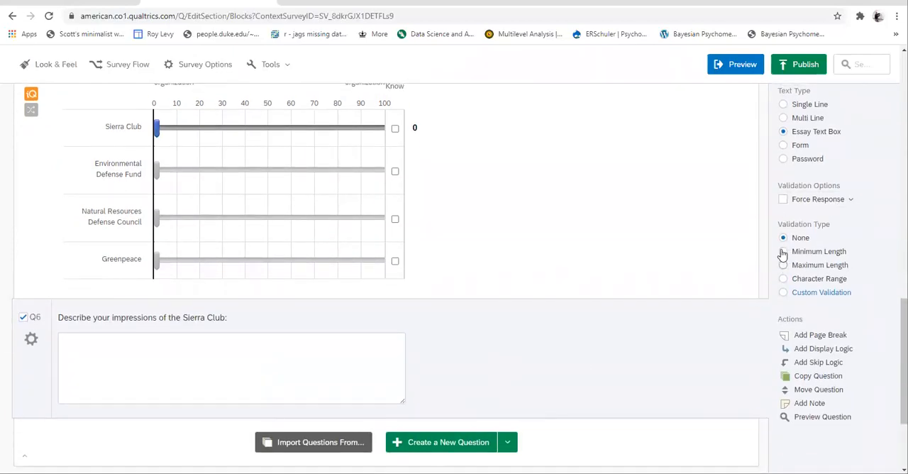
left_click(784, 266)
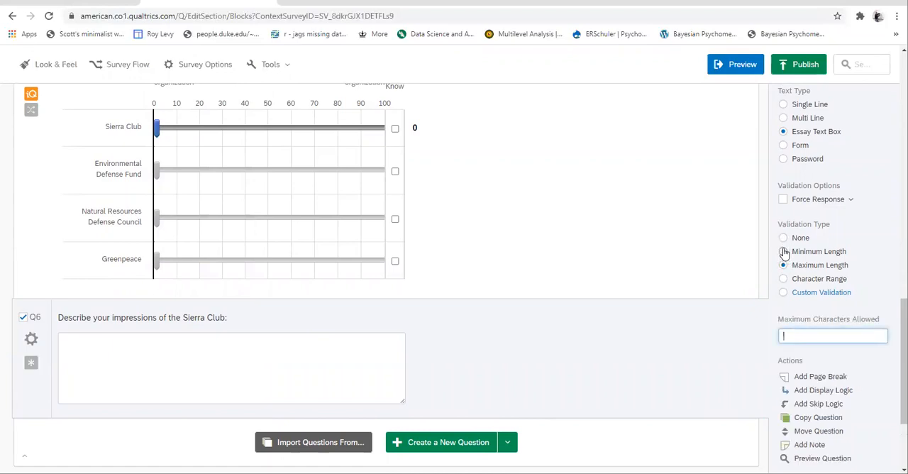
left_click(783, 239)
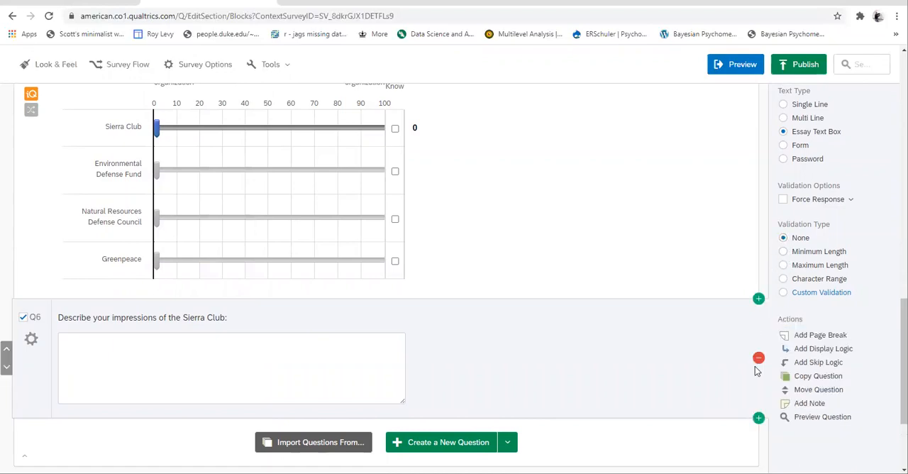
Rename the Q6 Sierra Club essay question as "SC_followup"
scroll(398, 413, "up", 1)
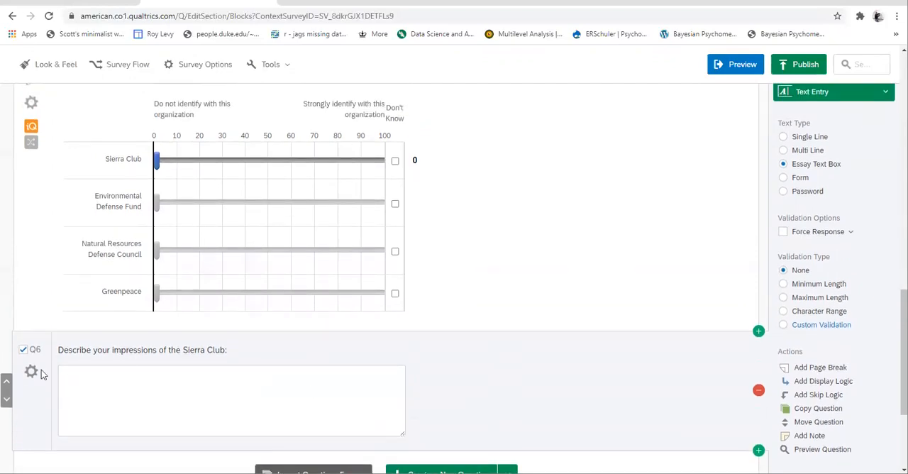
left_click(31, 350)
type("S")
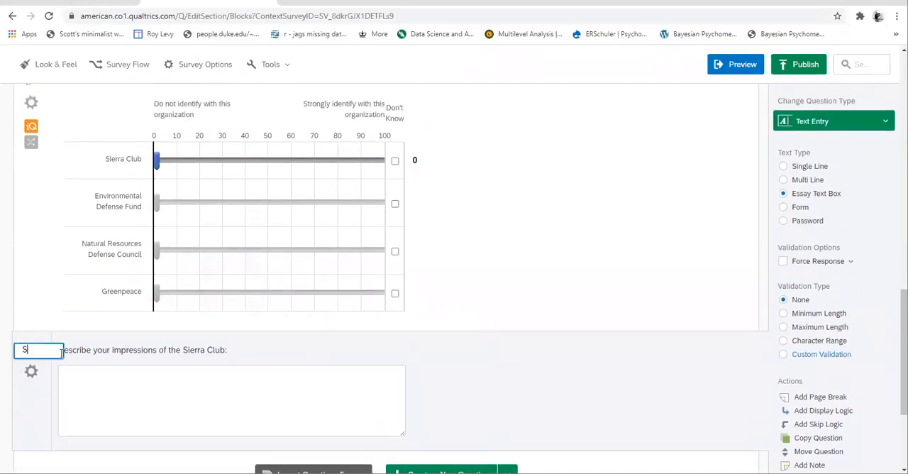
type("C_foll")
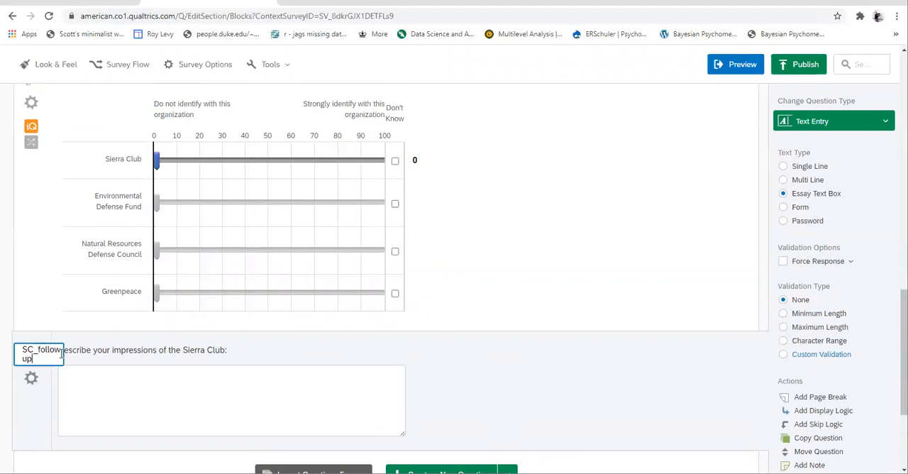
type("owup")
key("Return")
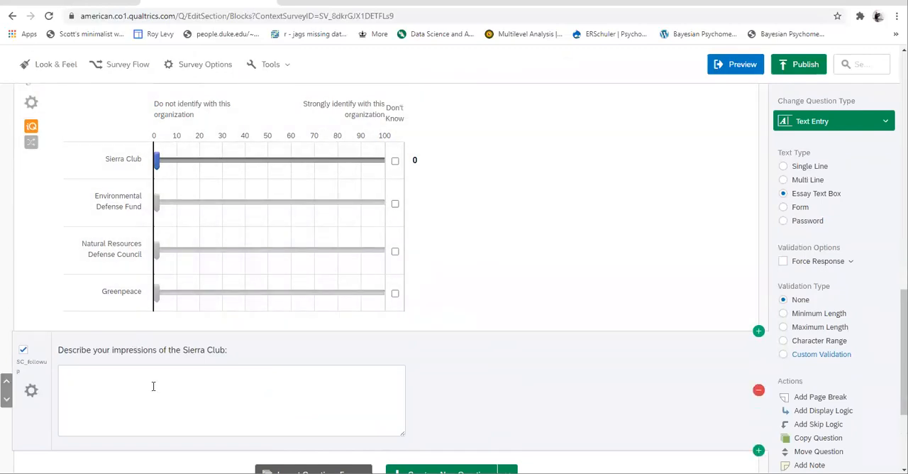
Add display logic showing SC_followup only if the Org question's Sierra Club rating Is Less Than 30
left_click(31, 392)
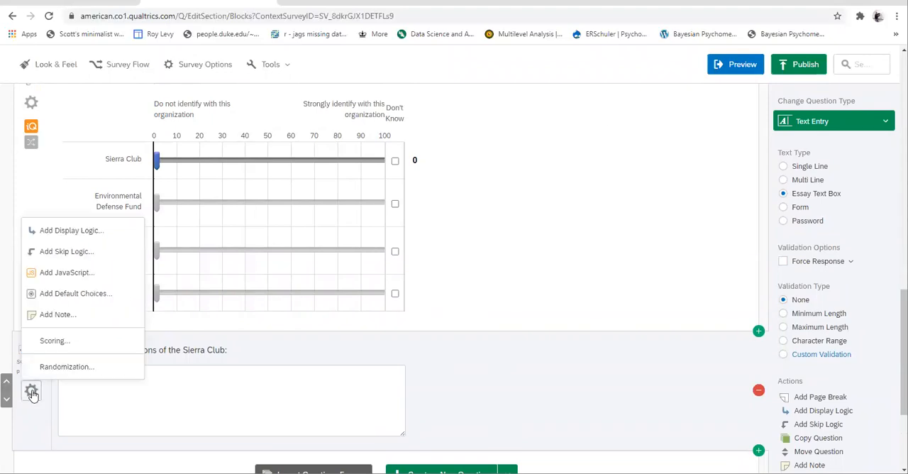
left_click(74, 231)
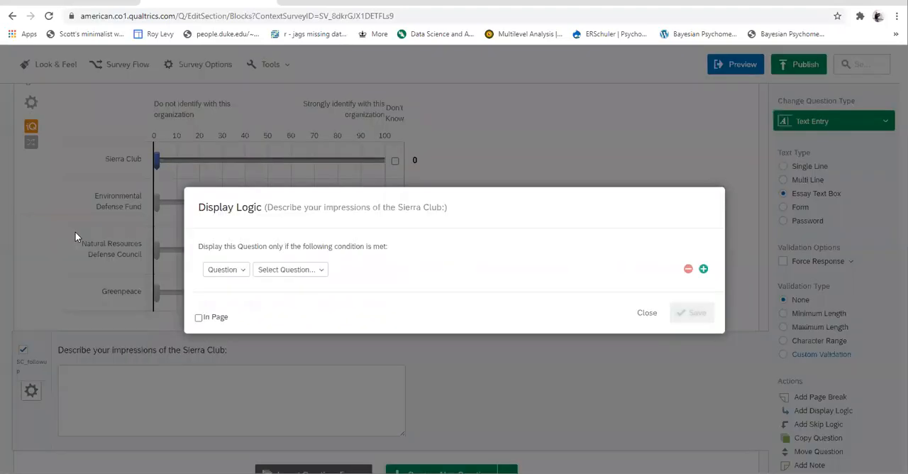
left_click(291, 271)
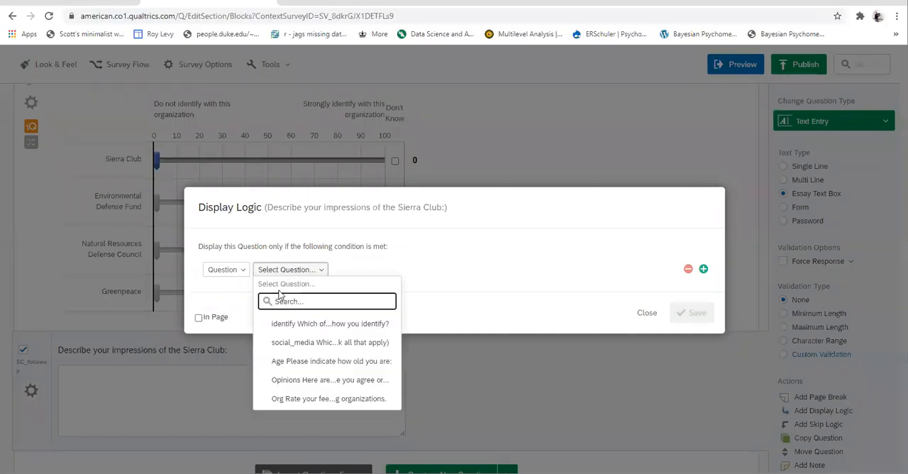
left_click(280, 400)
left_click(454, 269)
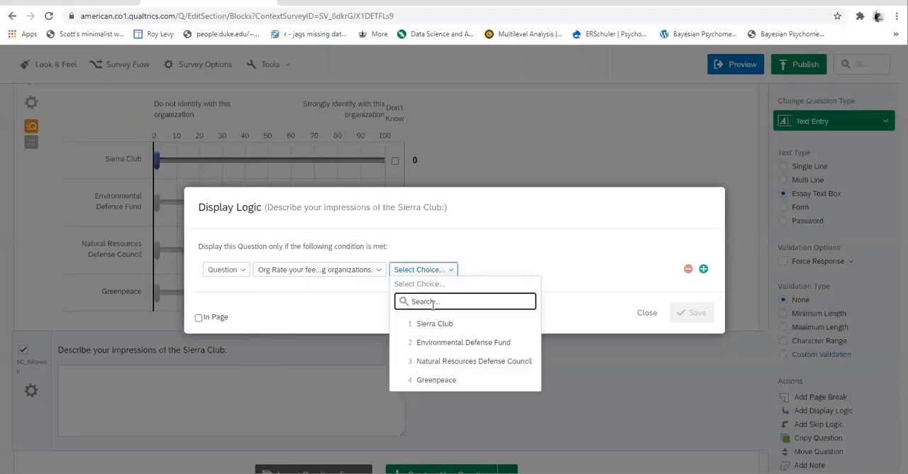
left_click(430, 326)
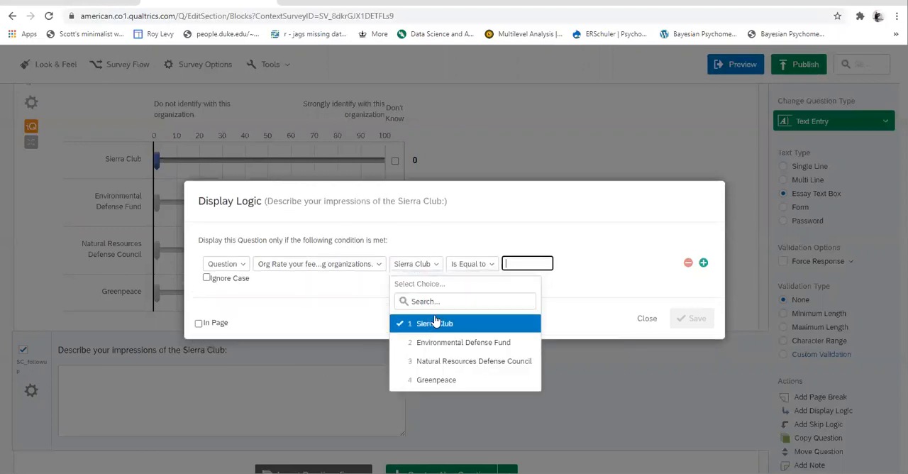
left_click(490, 265)
left_click(526, 298)
type("30")
left_click(693, 313)
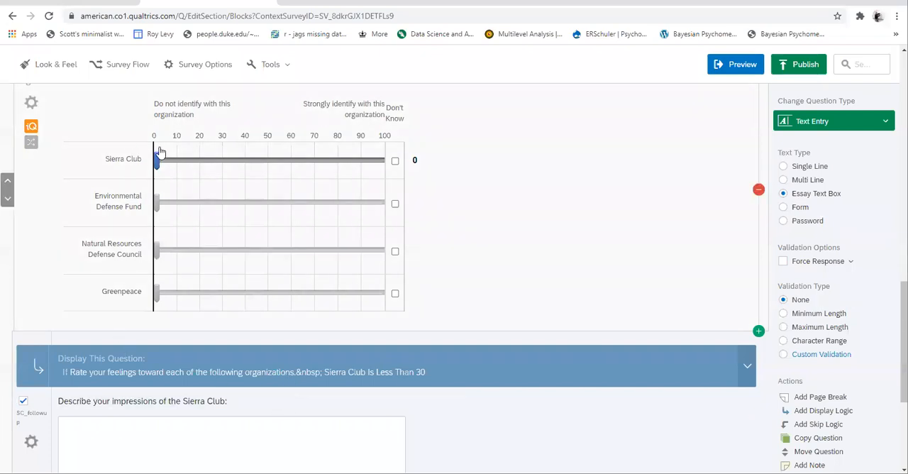
Edit the SC_followup display logic to enable the In Page option and save it
mouse_move(159, 160)
left_mouse_down()
mouse_move(202, 160)
mouse_move(152, 165)
left_mouse_up()
scroll(209, 418, "down", 2)
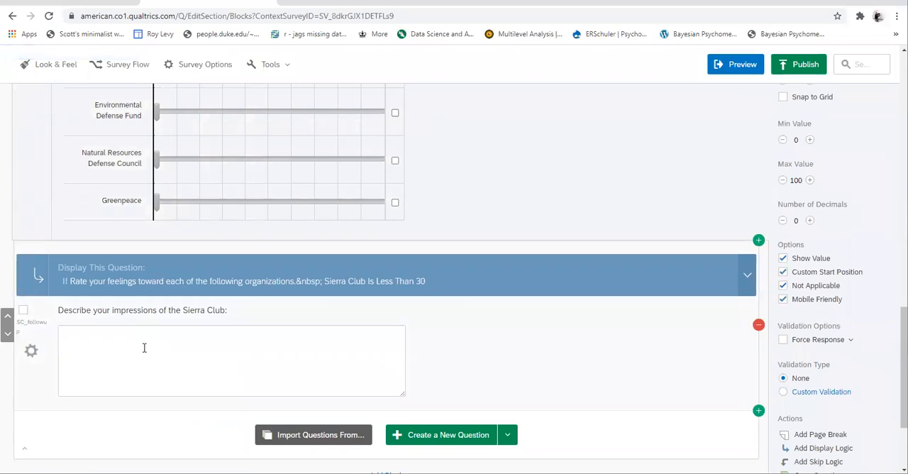
left_click(747, 274)
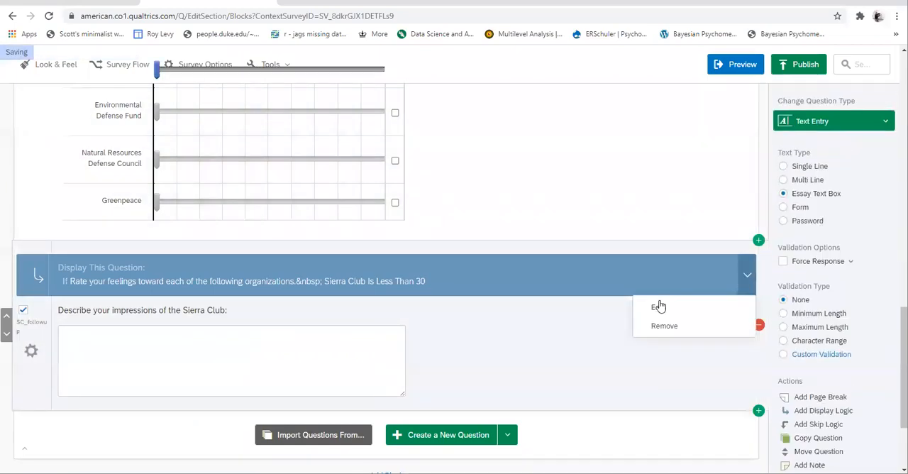
left_click(656, 309)
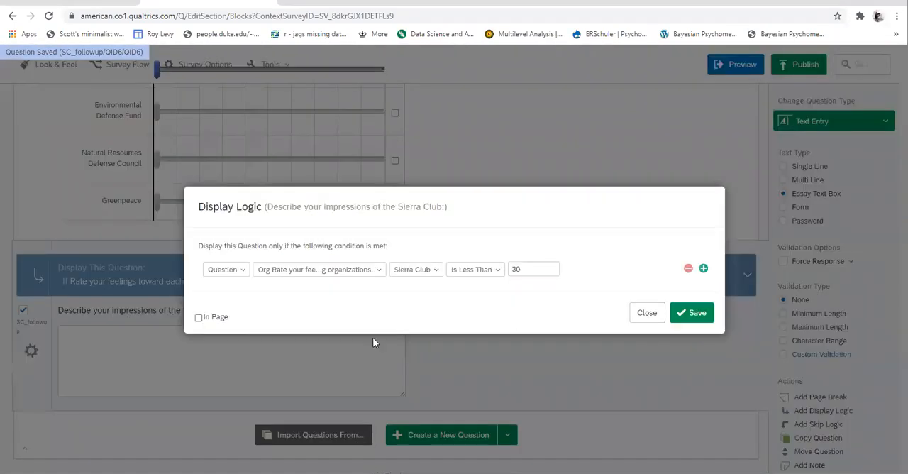
left_click(199, 318)
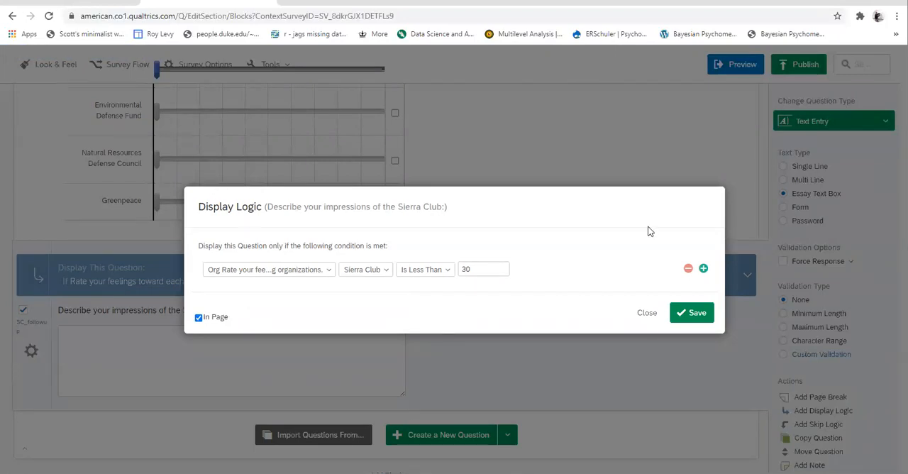
left_click(695, 313)
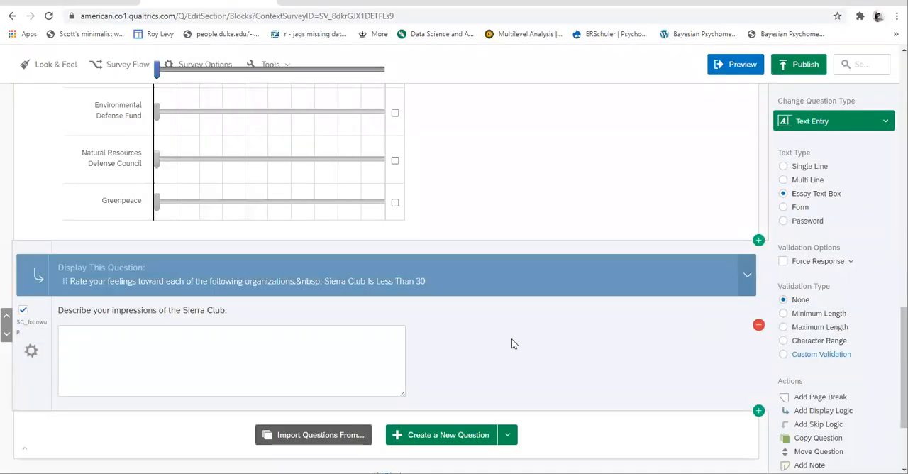
scroll(513, 343, "down", 1)
scroll(426, 298, "up", 2)
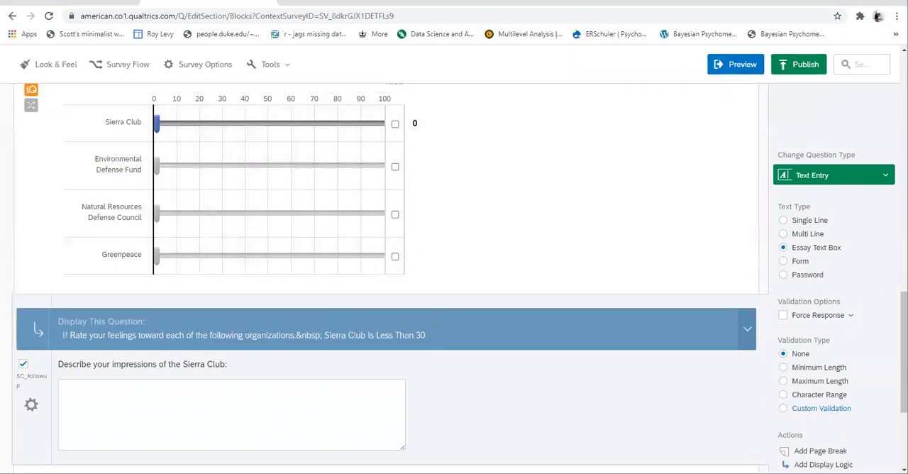
scroll(386, 277, "up", 5)
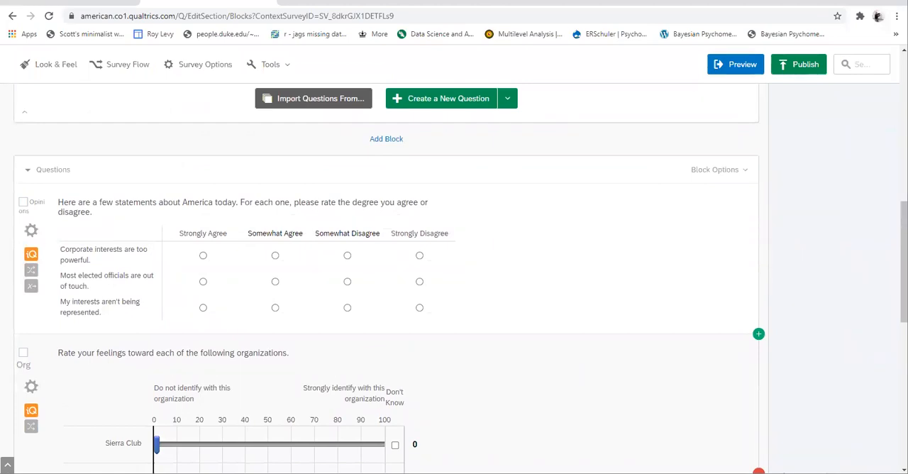
Add a new block at the end of the survey and move it up above the Demograpics block
scroll(386, 277, "down", 2)
scroll(386, 277, "up", 10)
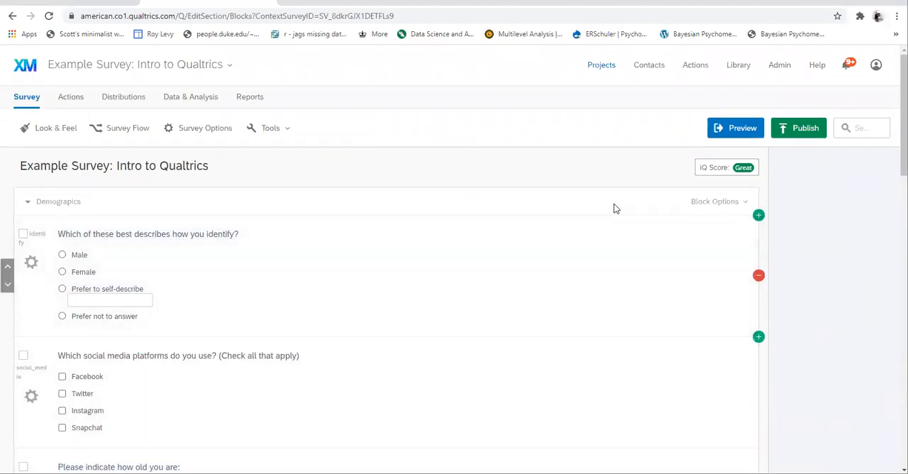
scroll(416, 277, "down", 15)
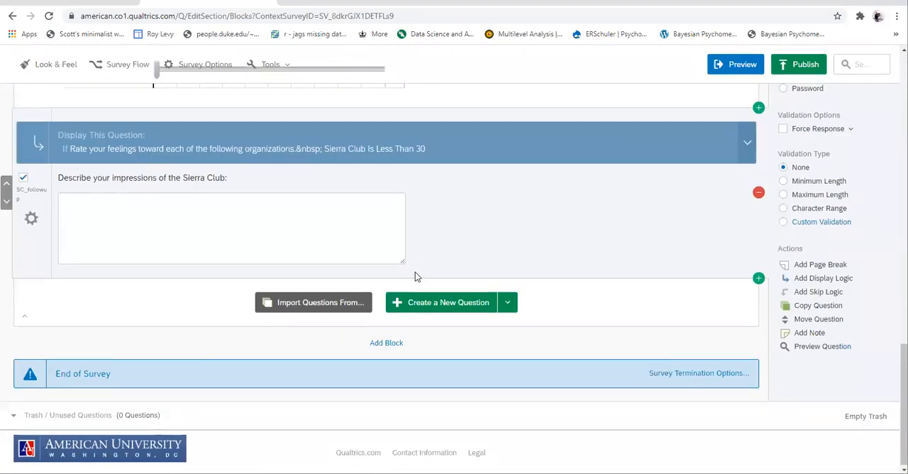
left_click(376, 344)
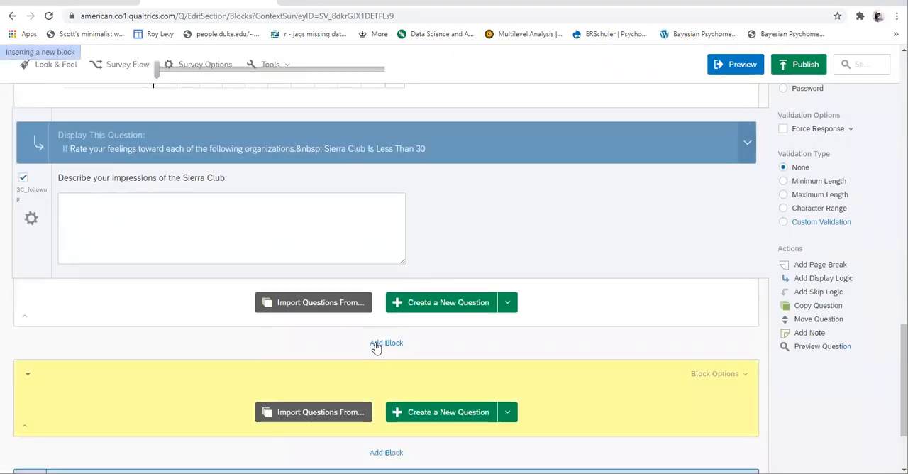
left_click(727, 375)
left_click(663, 238)
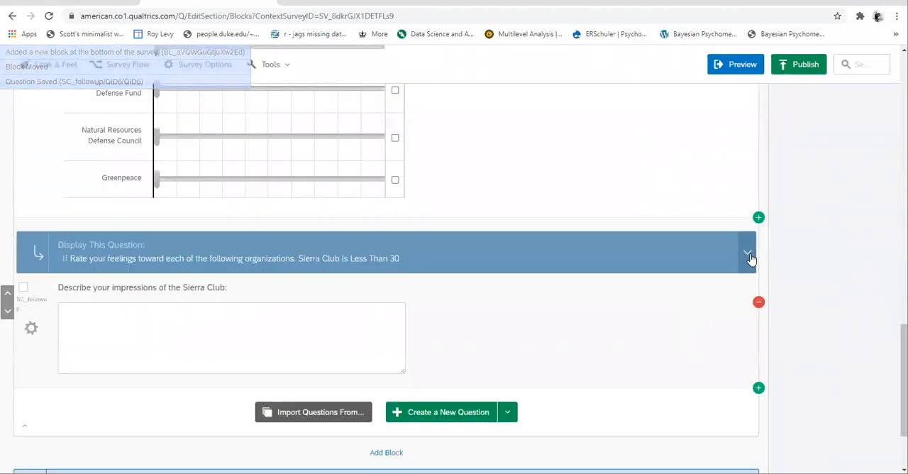
scroll(702, 388, "down", 1)
scroll(702, 387, "up", 8)
scroll(701, 390, "up", 2)
left_click(738, 272)
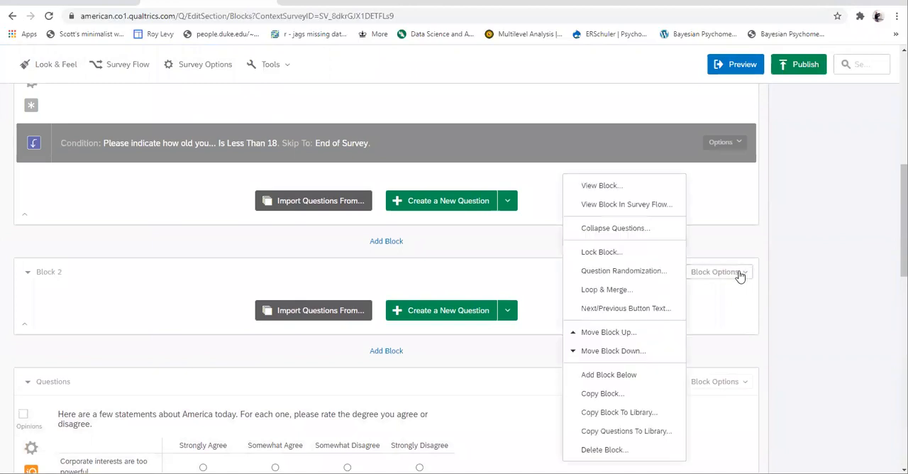
left_click(610, 332)
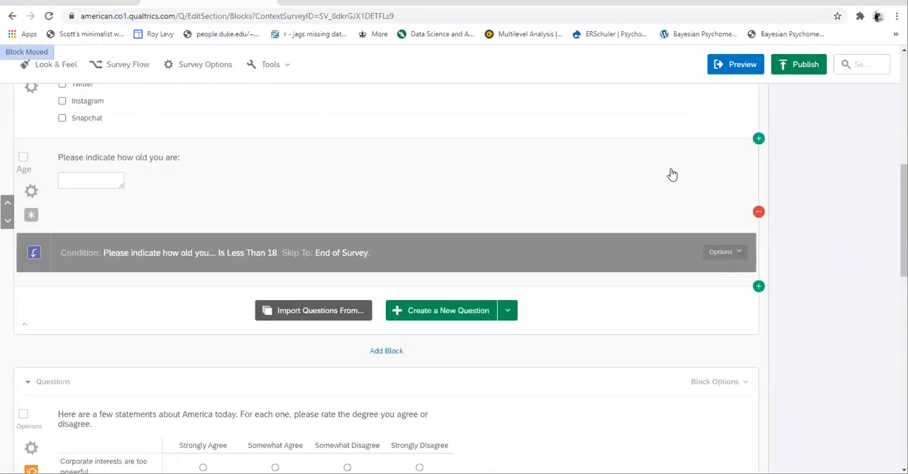
Rename the new first block as "informed_consent"
left_click(52, 202)
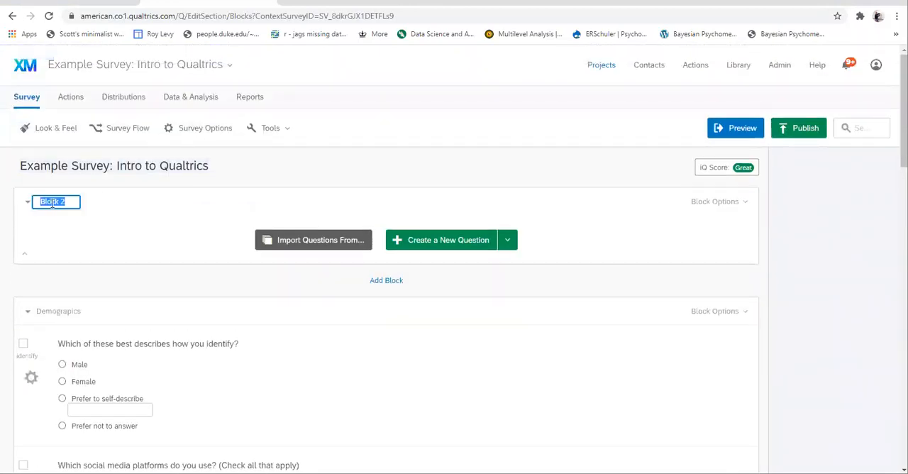
type("informed_consent")
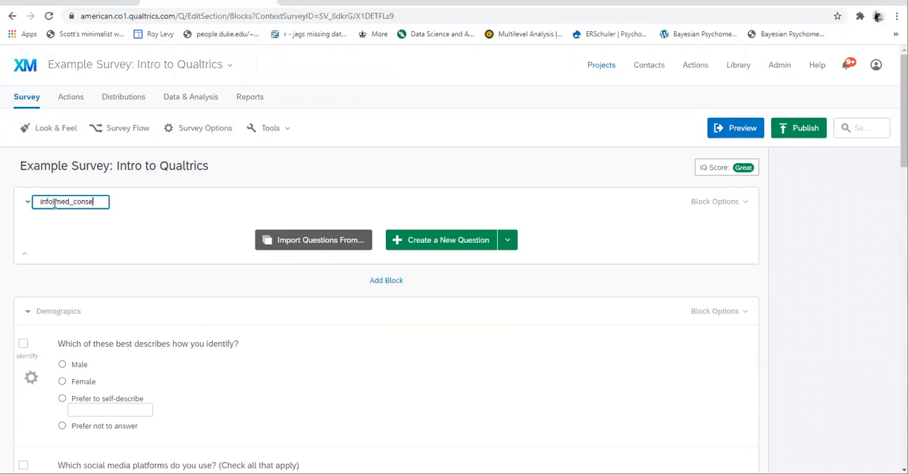
Add a Descriptive Text question to the informed_consent block reading "Informed COnsent goes here"
left_click(454, 241)
left_click(826, 189)
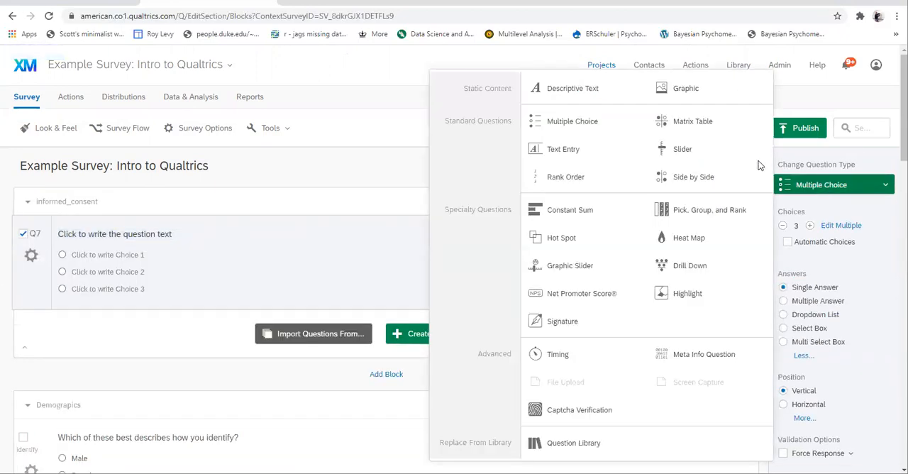
left_click(592, 89)
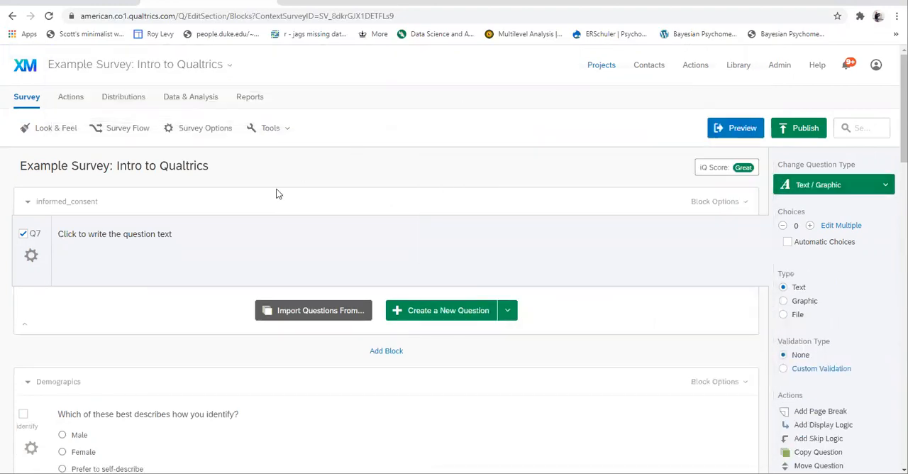
left_click(182, 248)
type("Informed COns")
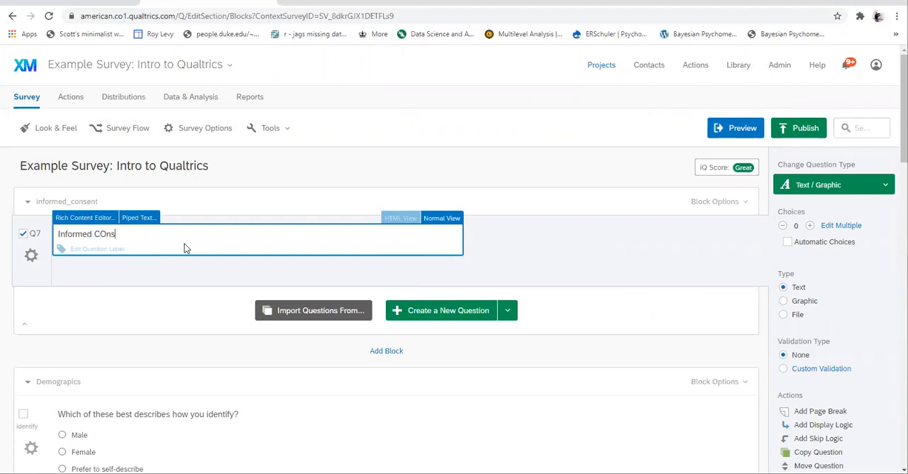
type("ent goes here")
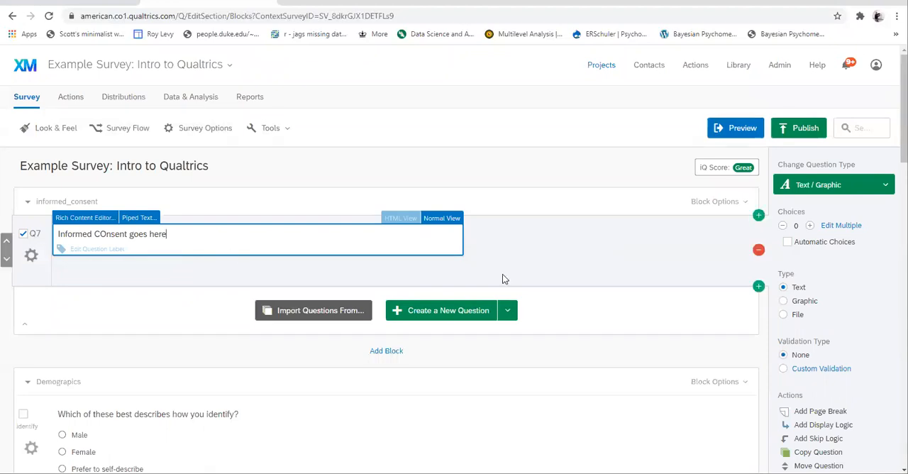
Add a multiple choice question below the consent text with the question text "Select one of the following:"
left_click(759, 286)
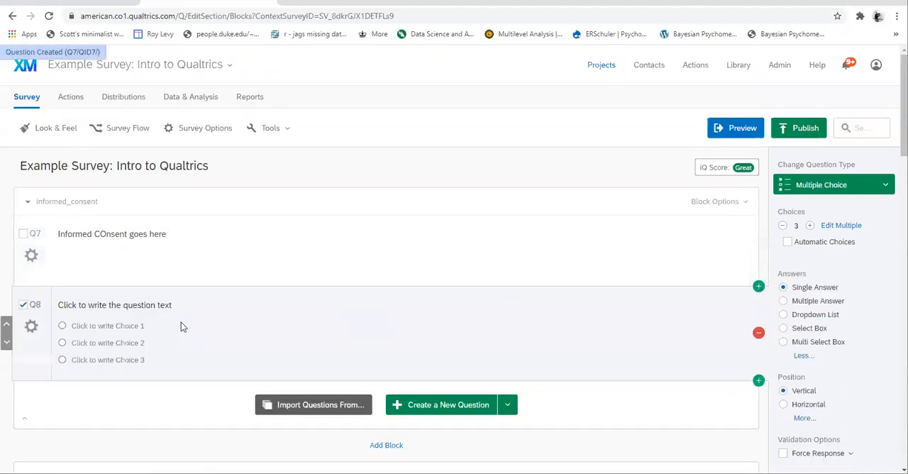
left_click(141, 307)
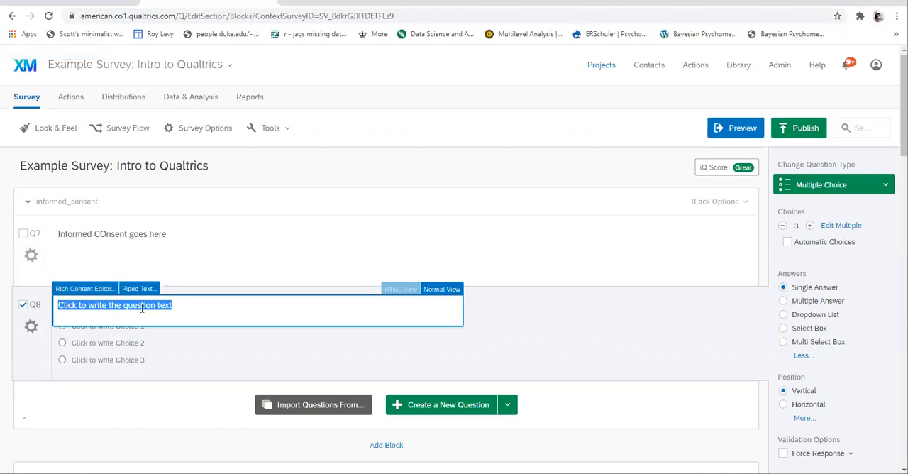
type("Select one of the d")
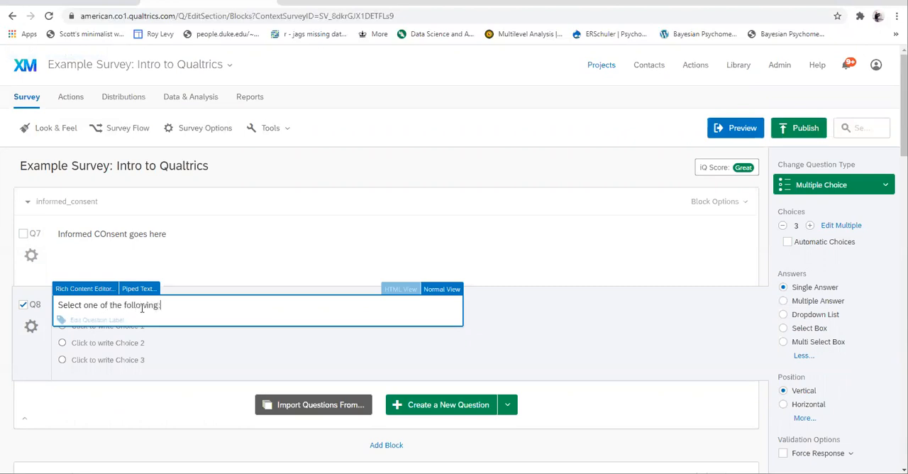
Enter the choices "I consent to participate" and "I do not consent" for the consent question and reduce its choices to 2
left_click(131, 325)
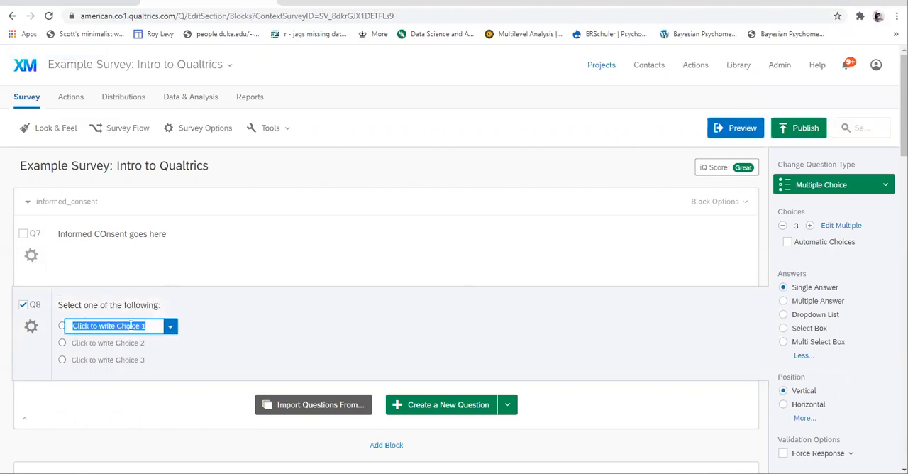
type("I consent to ")
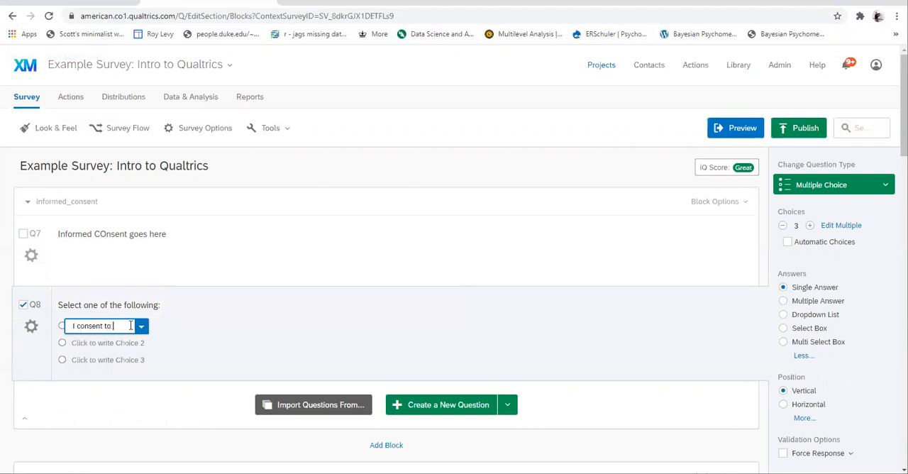
type("participate")
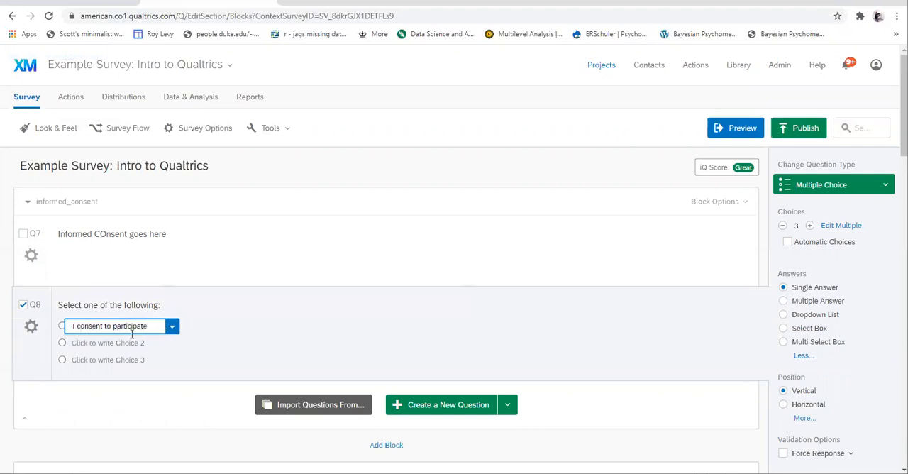
left_click(133, 344)
type("I do not consent")
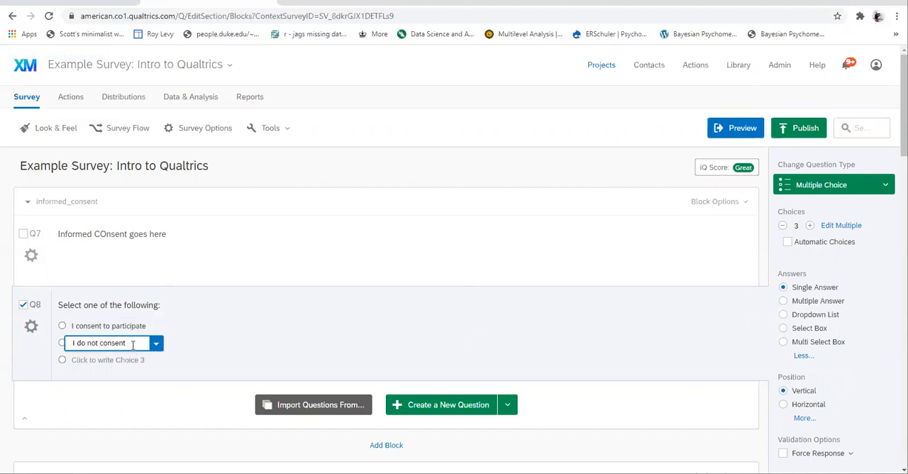
key("BackSpace")
left_click(162, 370)
left_click(781, 224)
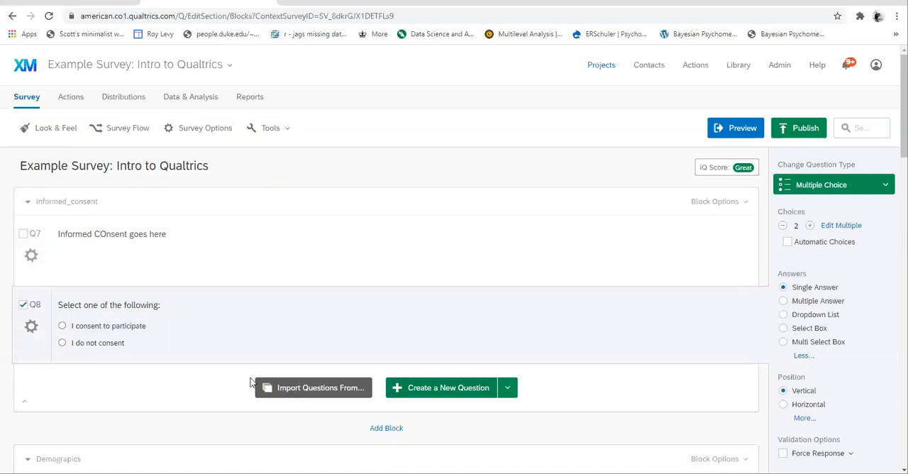
Add a Branch element below the informed_consent block in the Survey Flow
scroll(183, 387, "down", 1)
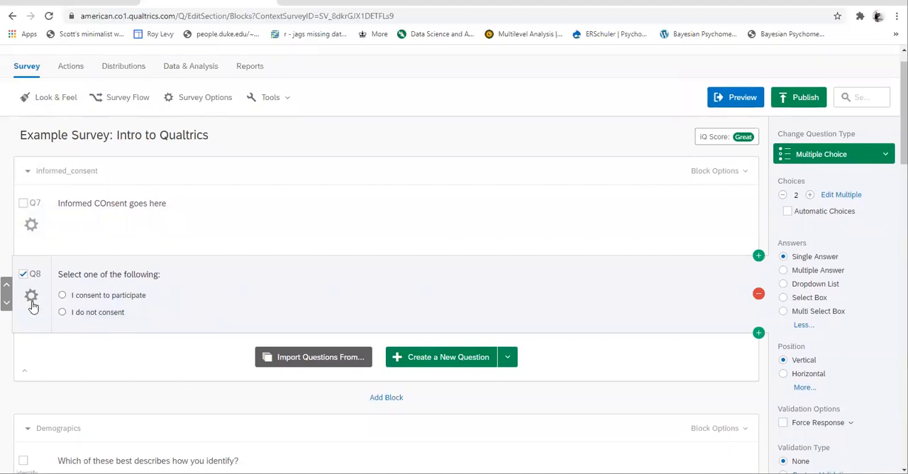
left_click(117, 103)
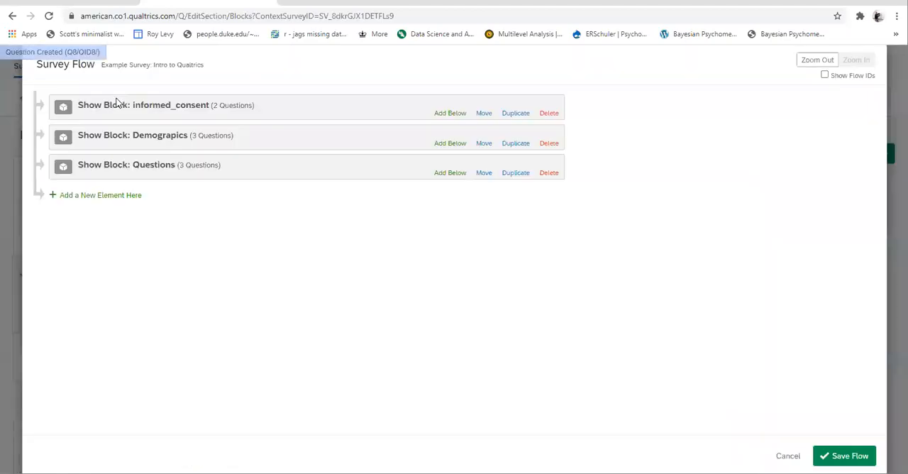
left_click(108, 105)
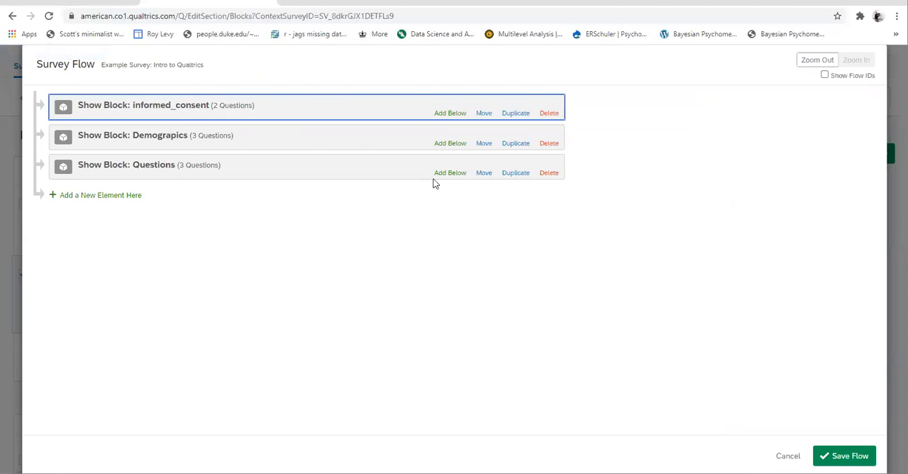
left_click(451, 115)
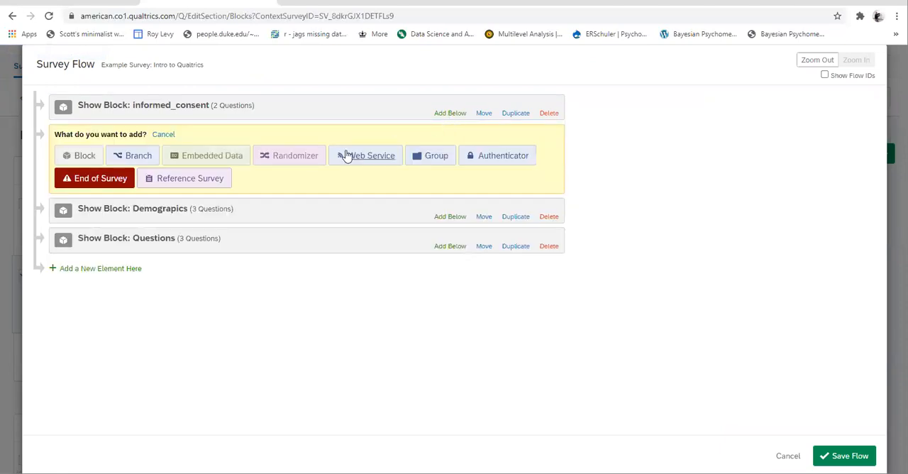
left_click(132, 157)
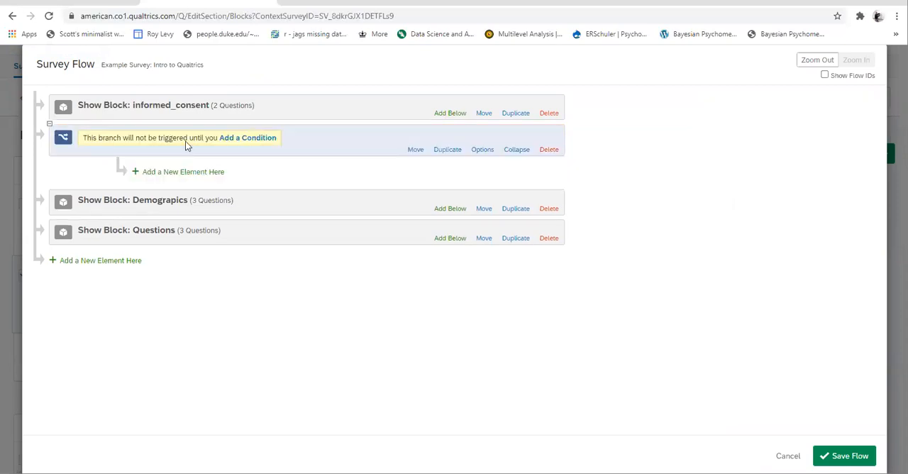
Set the branch condition to the Q8 "Select one of the following:" question with "I do not consent" Is Selected
left_click(242, 139)
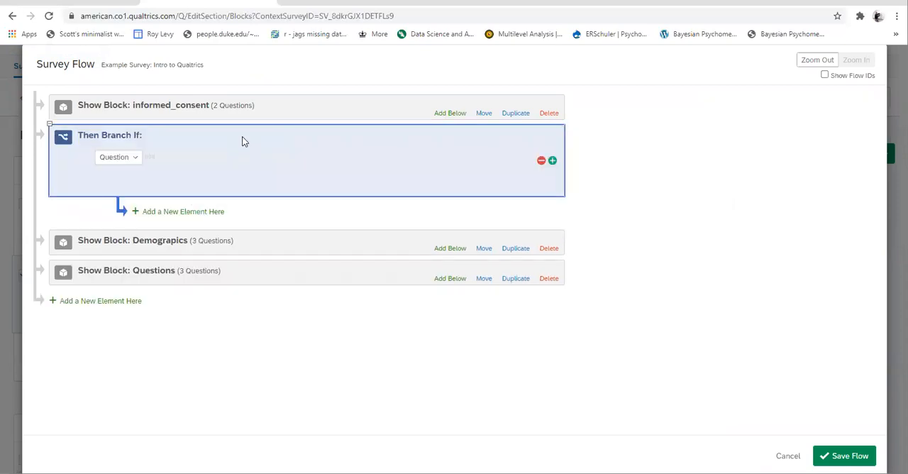
left_click(138, 158)
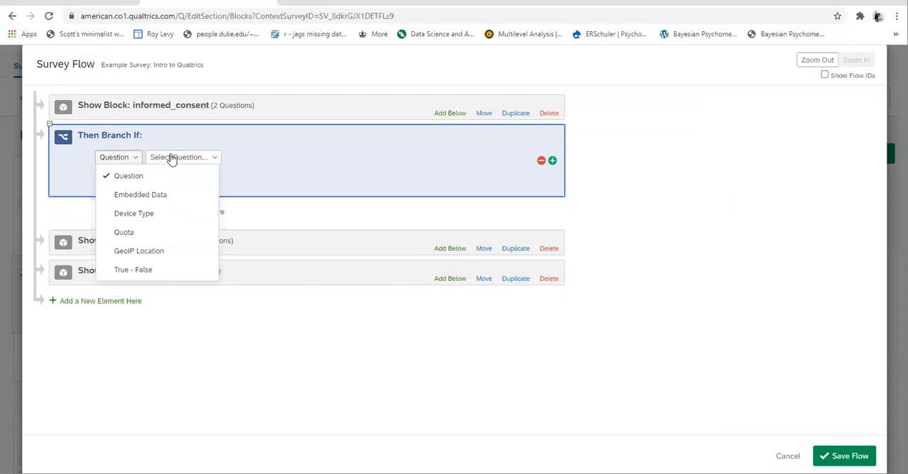
left_click(172, 157)
left_click(189, 232)
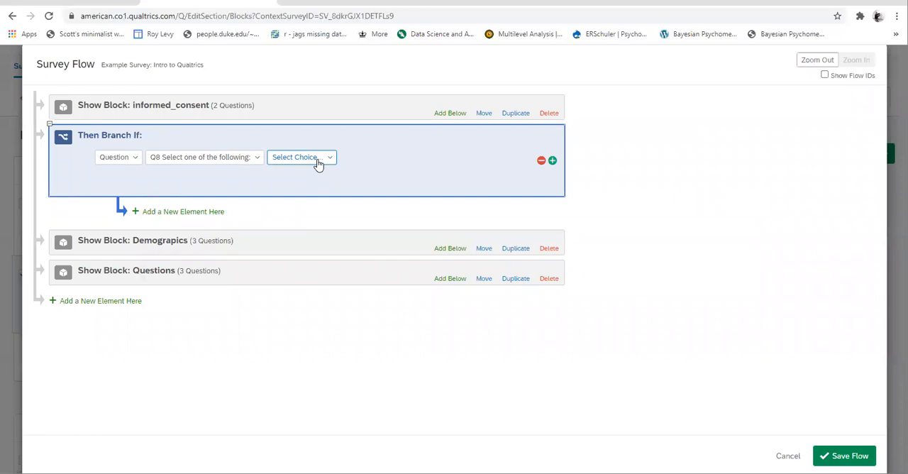
left_click(317, 159)
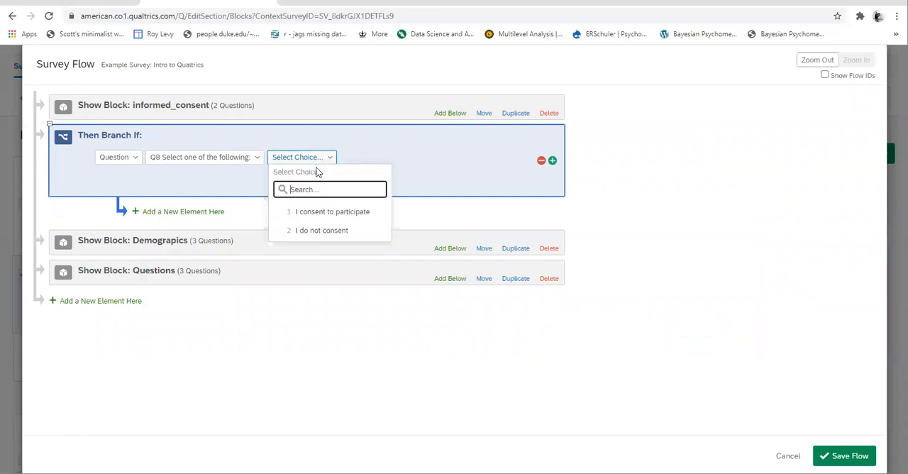
left_click(319, 230)
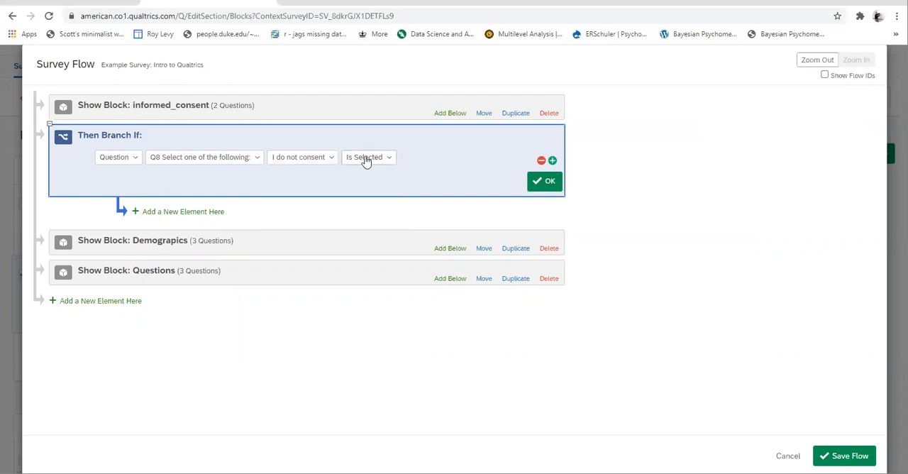
left_click(545, 182)
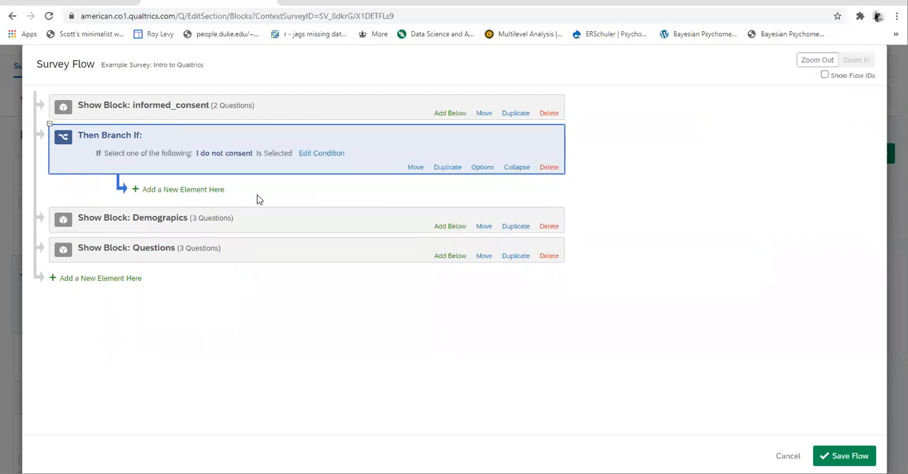
Add an End of Survey element inside the "I do not consent" branch and save the survey flow
left_click(202, 192)
left_click(184, 237)
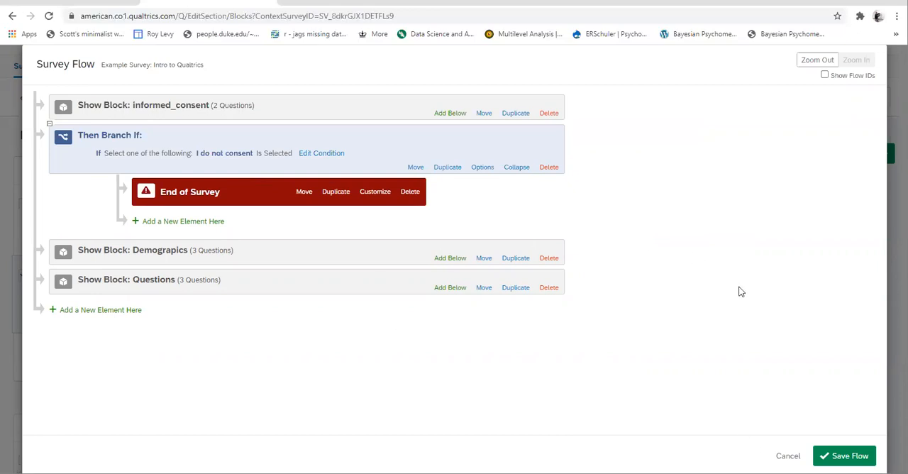
left_click(837, 457)
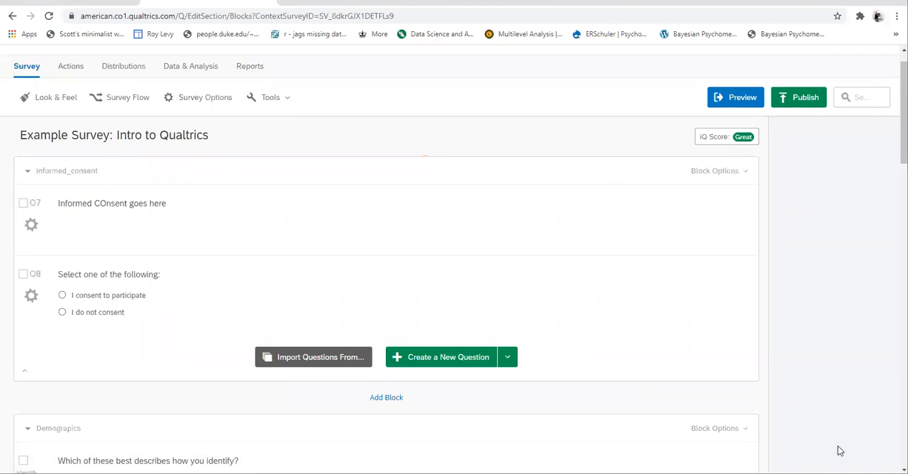
scroll(706, 431, "down", 15)
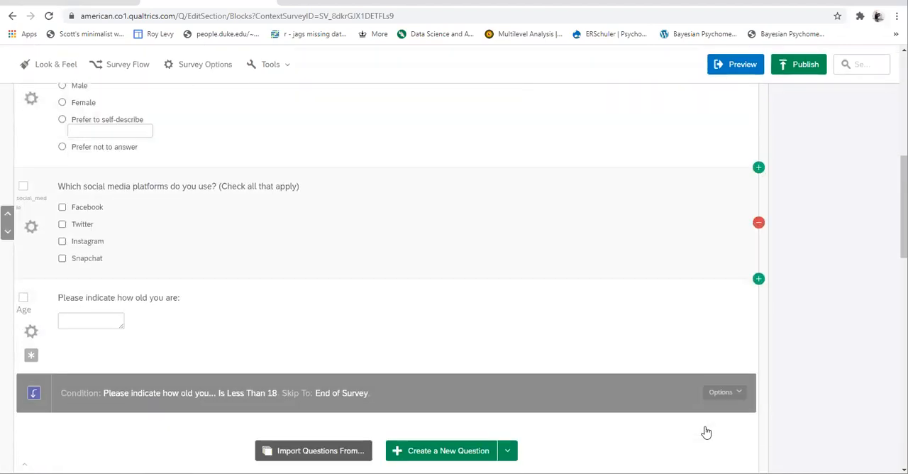
scroll(705, 431, "down", 7)
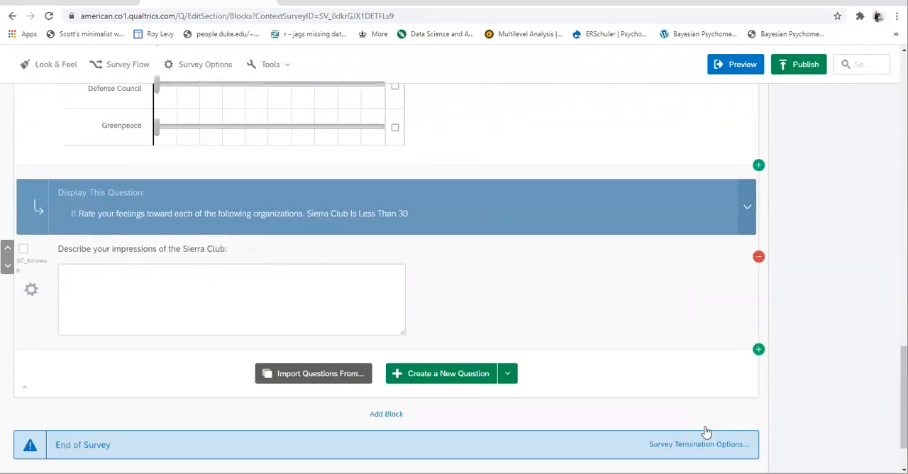
Correct the text of the consent description Q7 to "Informed Consent goes here"
scroll(706, 432, "up", 2)
scroll(708, 431, "up", 15)
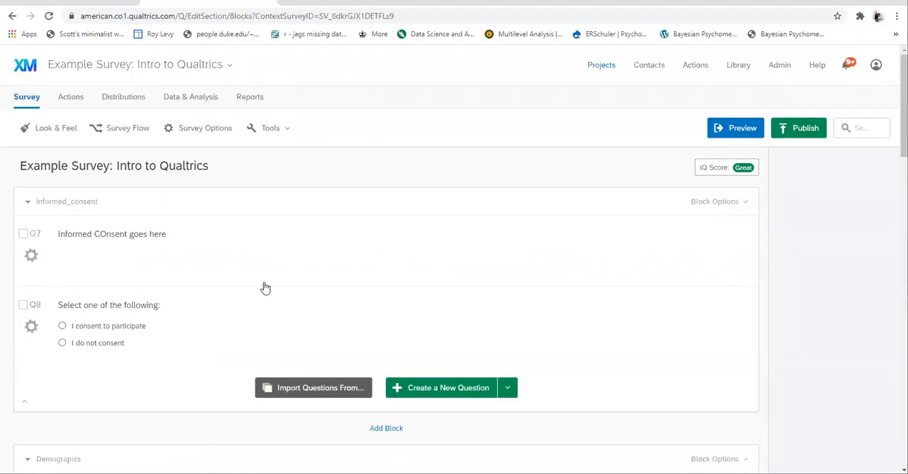
left_click(103, 233)
key("BackSpace")
type("o")
left_click(495, 245)
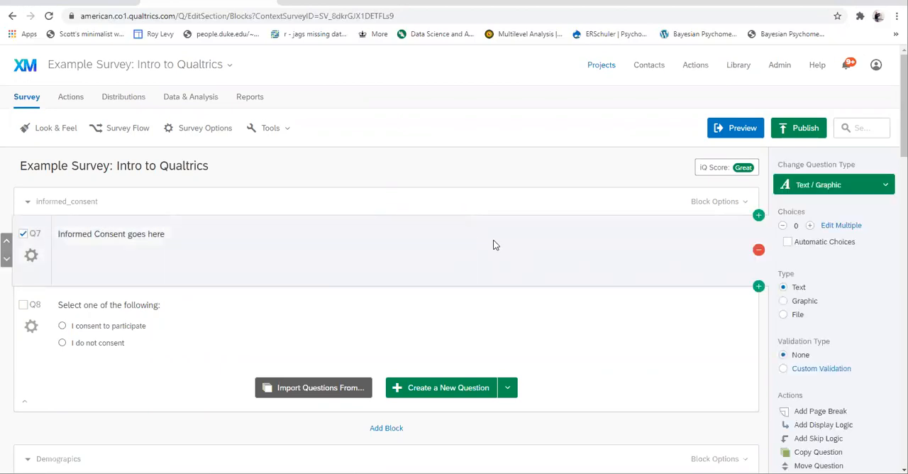
Preview the survey and submit the consent page with "I do not consent" selected
left_click(734, 130)
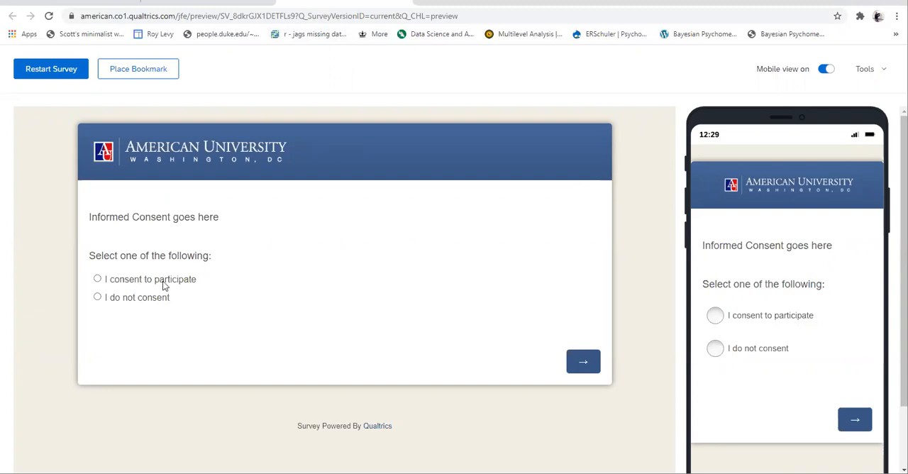
left_click(98, 297)
left_click(583, 363)
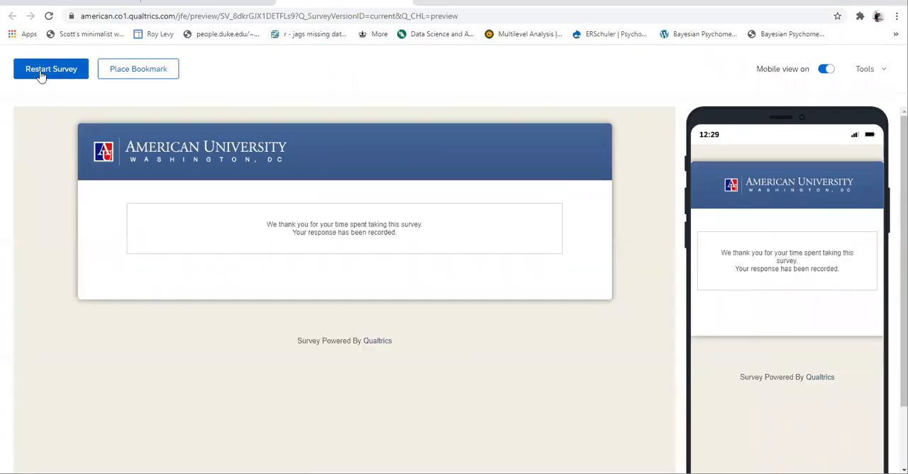
Restart the survey preview and submit the consent page with "I consent to participate" selected
left_click(41, 75)
left_click(97, 278)
left_click(584, 362)
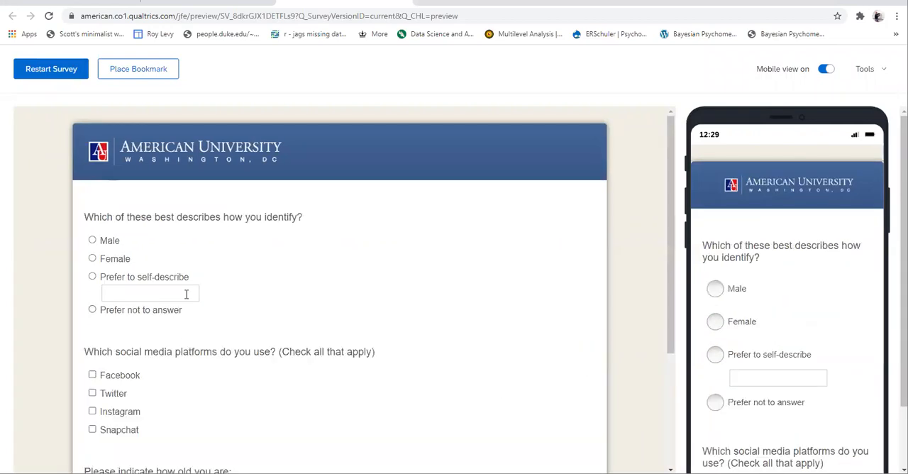
Answer the demographics page with Prefer not to answer, Facebook, Instagram and Snapchat, fill in an age, and submit it
left_click(93, 309)
scroll(260, 331, "down", 1)
left_click(92, 323)
left_click(93, 341)
left_click(93, 287)
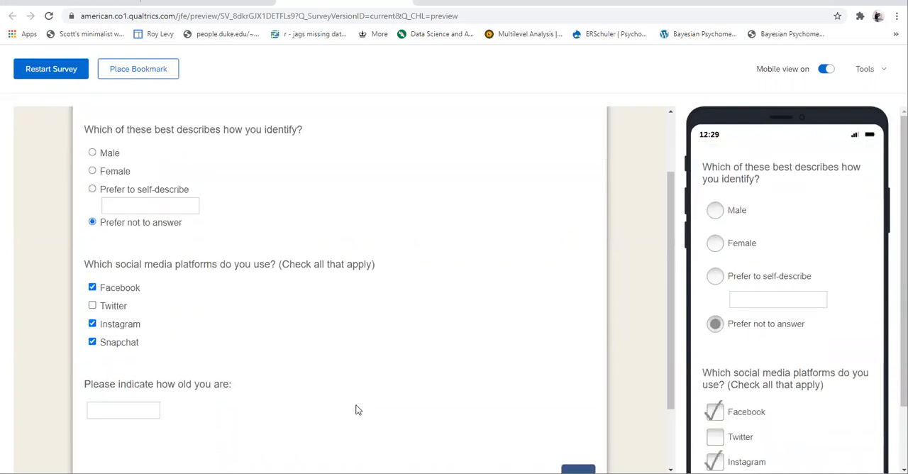
scroll(357, 410, "down", 1)
left_click(134, 354)
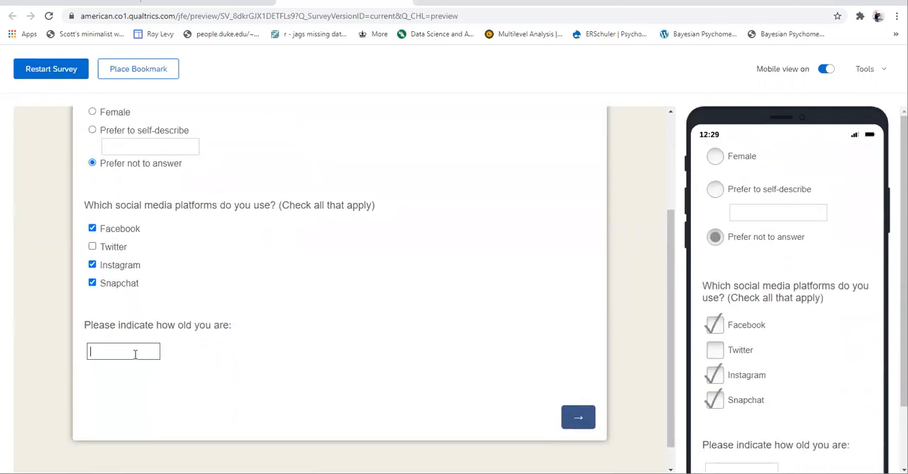
left_click(578, 418)
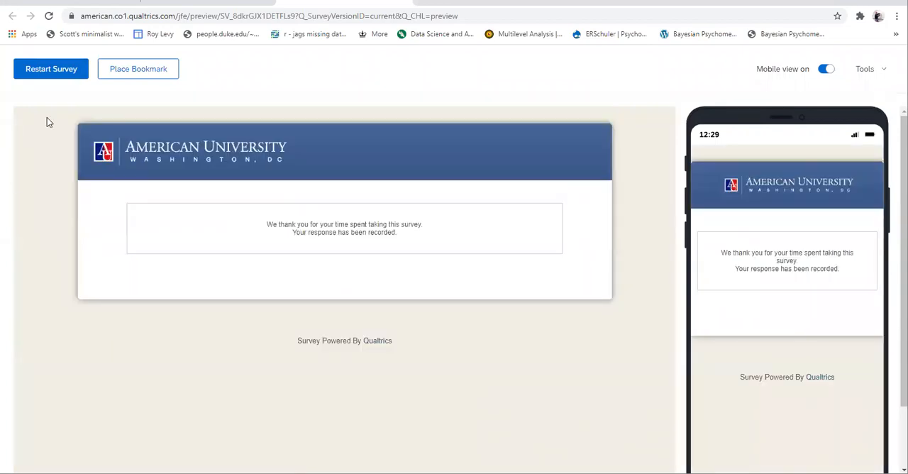
Restart the preview, consent to participate, and submit the demographics page with Prefer not to answer, Facebook, Twitter, Snapchat and age 30
left_click(51, 71)
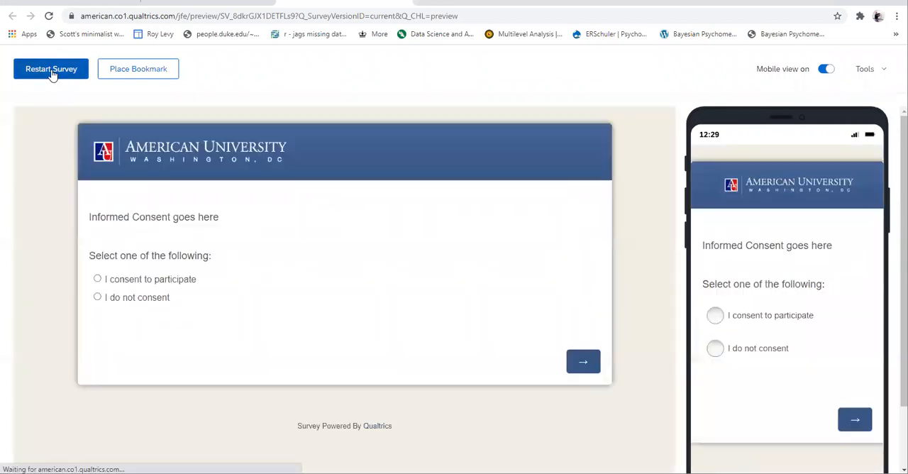
left_click(97, 279)
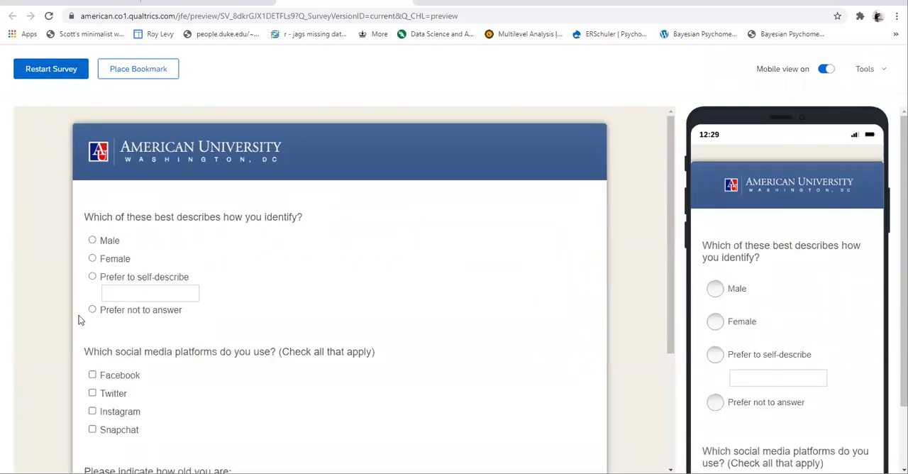
left_click(92, 309)
left_click(92, 393)
left_click(92, 375)
left_click(92, 429)
scroll(290, 367, "down", 3)
left_click(141, 323)
type("30")
left_click(576, 394)
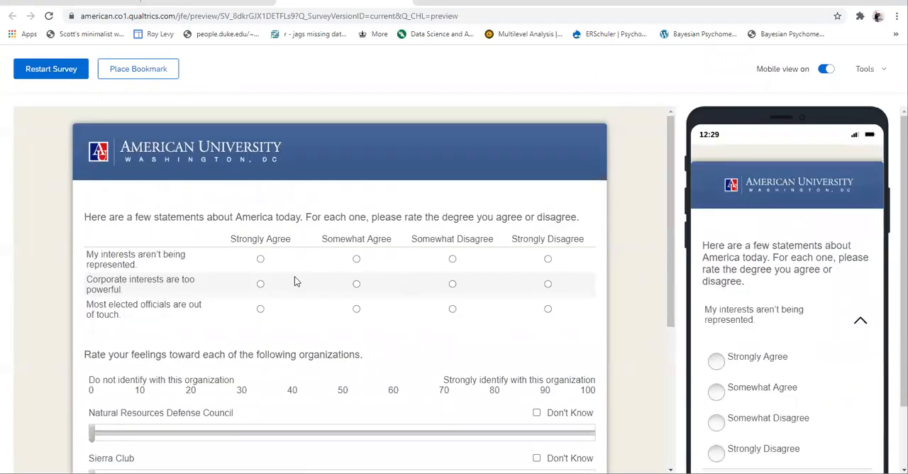
Rate "My interests aren't being represented" Strongly Agree and the corporate interests and elected officials statements Somewhat Agree
scroll(284, 312, "down", 2)
left_click(261, 157)
left_click(356, 182)
left_click(356, 207)
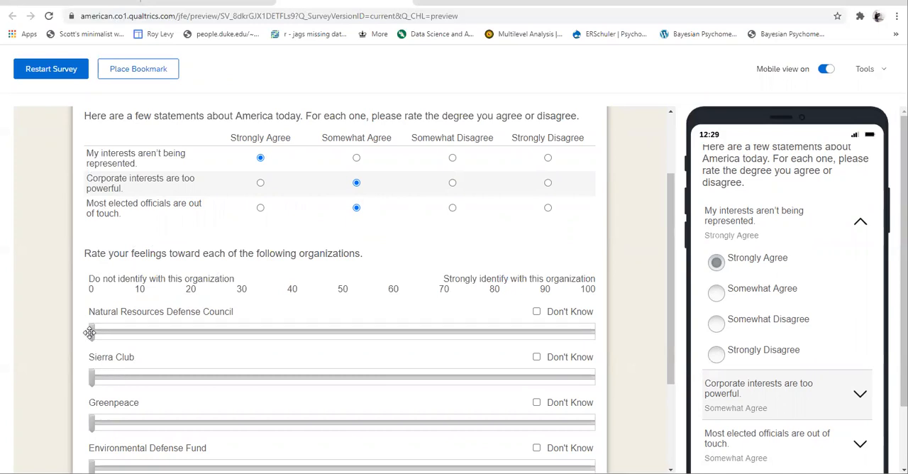
Rate Natural Resources Defense Council about 43, Sierra Club about 8 and Environmental Defense Fund 0, and mark Greenpeace as Don't Know
left_click_drag(93, 332, 307, 332)
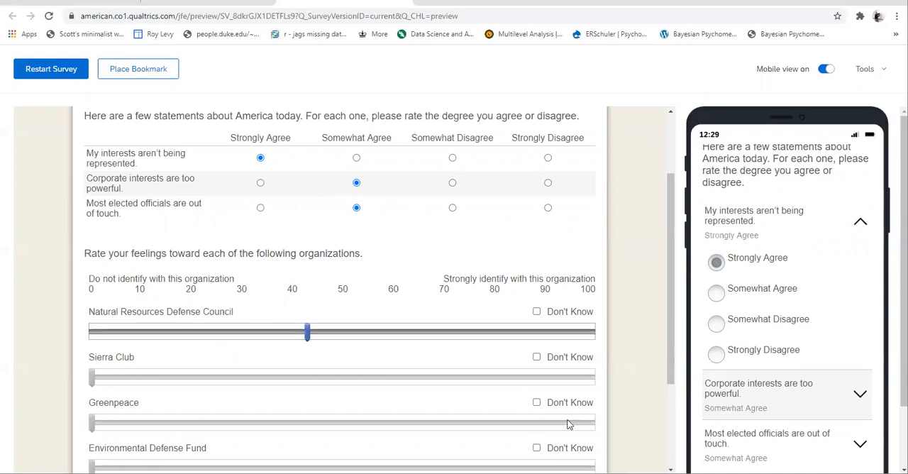
left_click(536, 402)
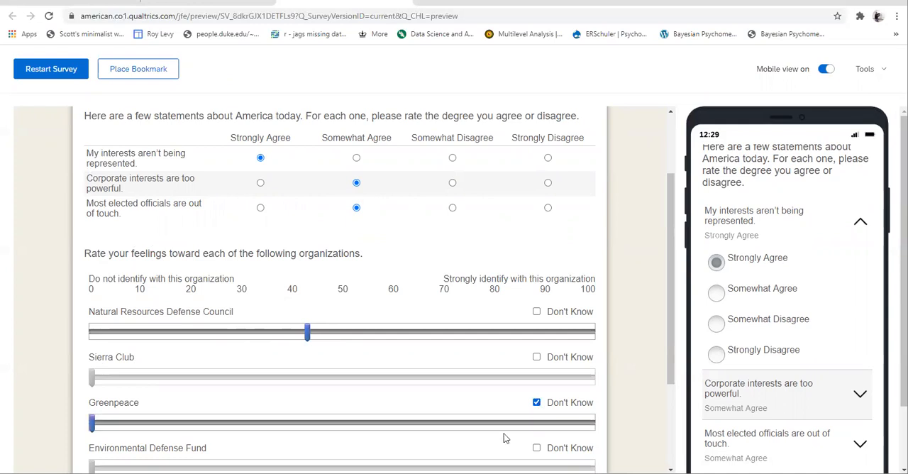
left_click_drag(93, 380, 131, 379)
scroll(103, 391, "down", 2)
left_click(103, 390)
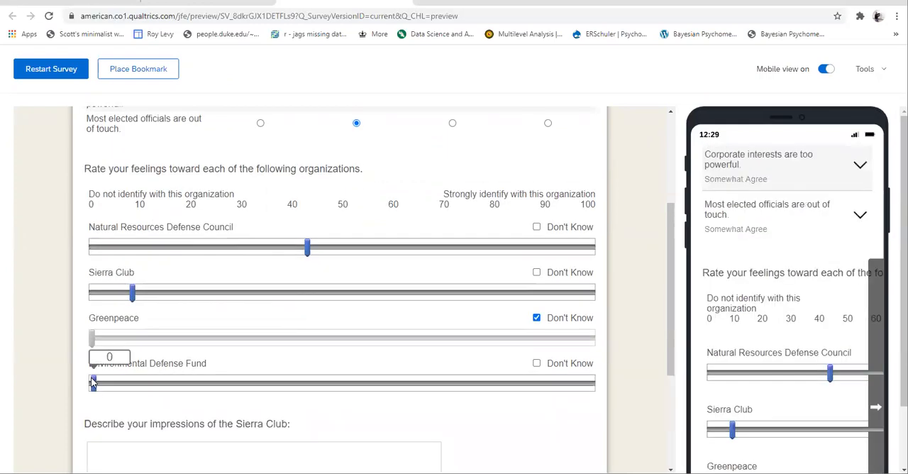
Test the essay question's display logic by raising the Sierra Club rating to about 44 and lowering it to about 18
left_click_drag(127, 291, 310, 294)
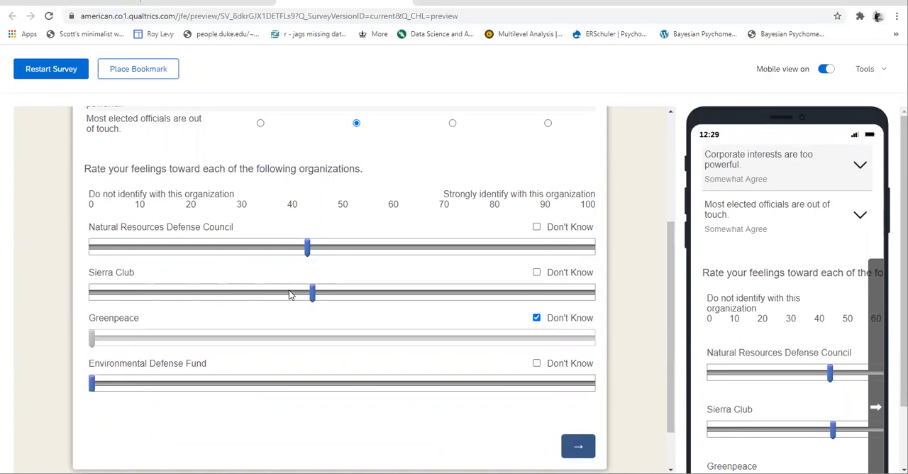
left_click_drag(313, 292, 183, 302)
scroll(292, 419, "down", 1)
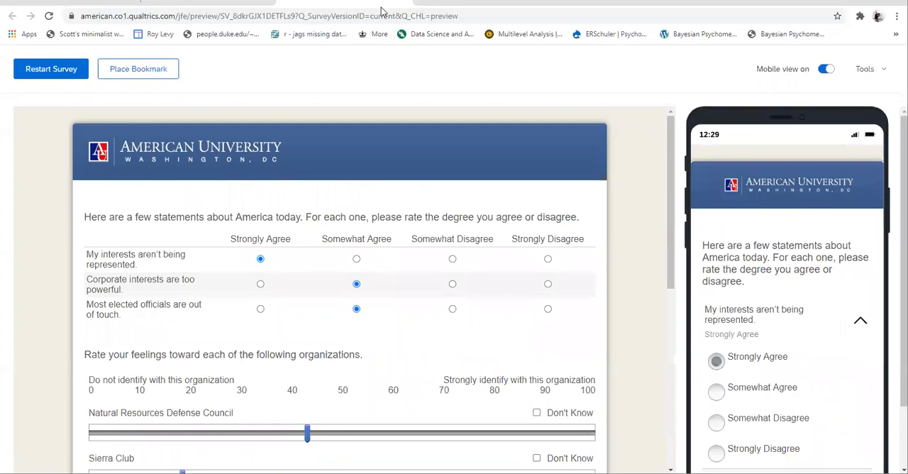
Close the survey preview and return to the survey editor in a maximized window
left_click_drag(482, 8, 473, 33)
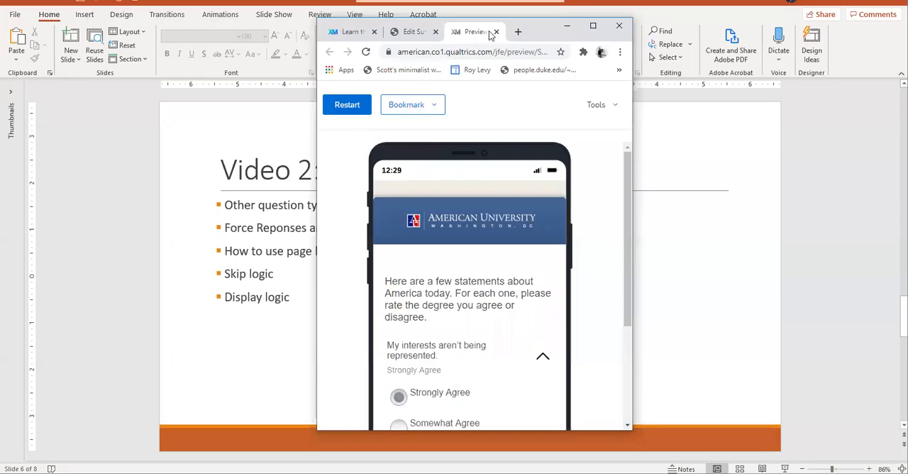
left_click(499, 31)
left_click(598, 26)
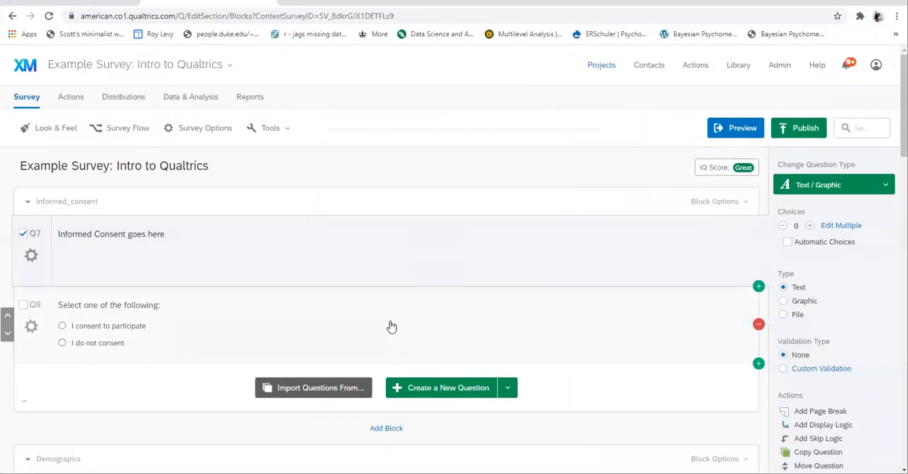
Add a page break after the Opinions matrix question about America today
scroll(391, 325, "down", 7)
scroll(391, 326, "down", 6)
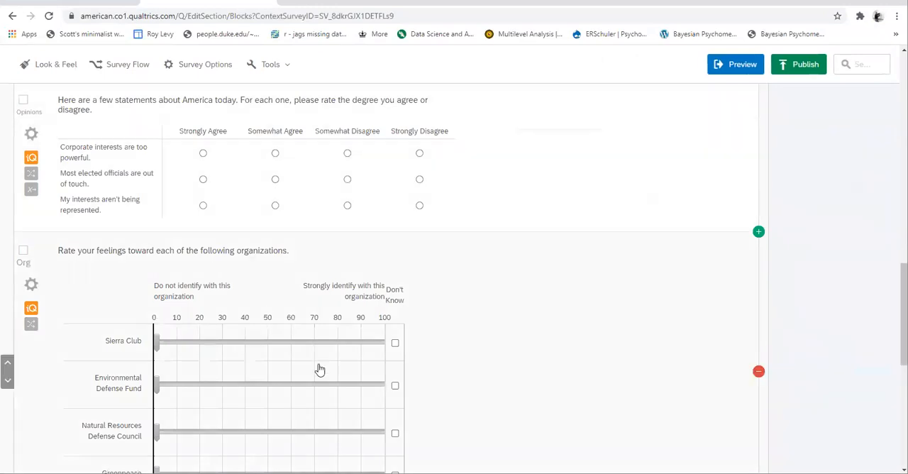
left_click(671, 185)
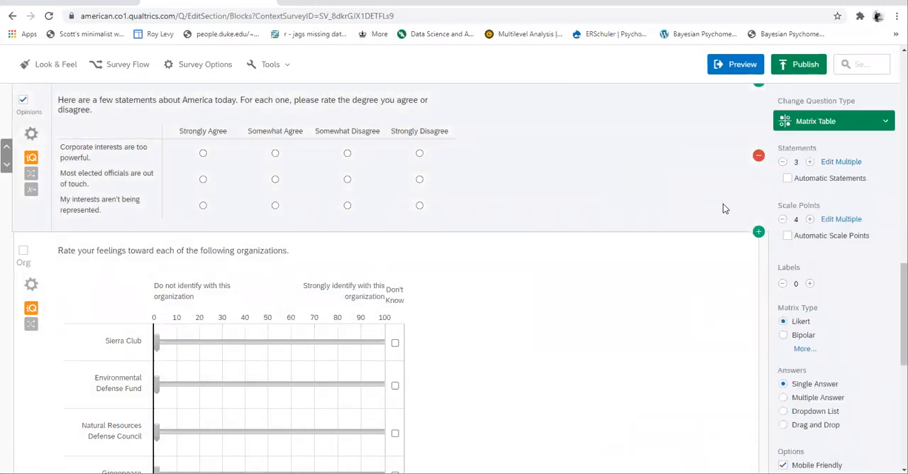
scroll(804, 305, "down", 3)
scroll(804, 305, "down", 2)
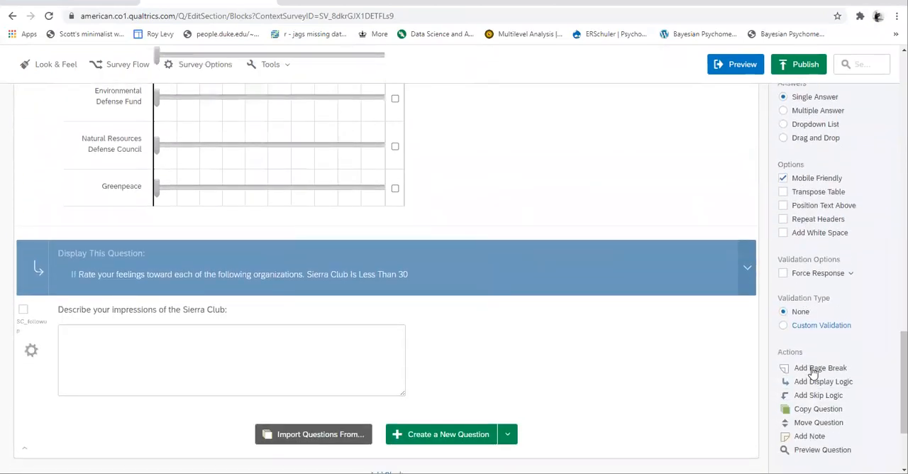
left_click(813, 369)
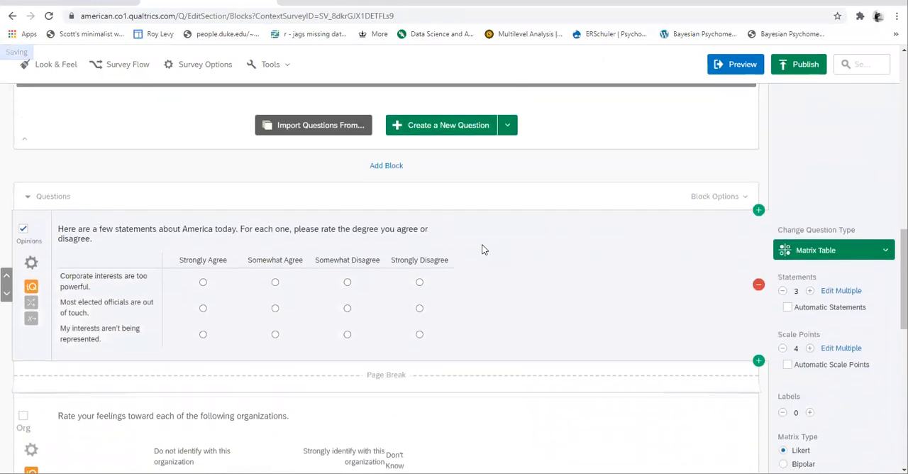
scroll(481, 249, "down", 1)
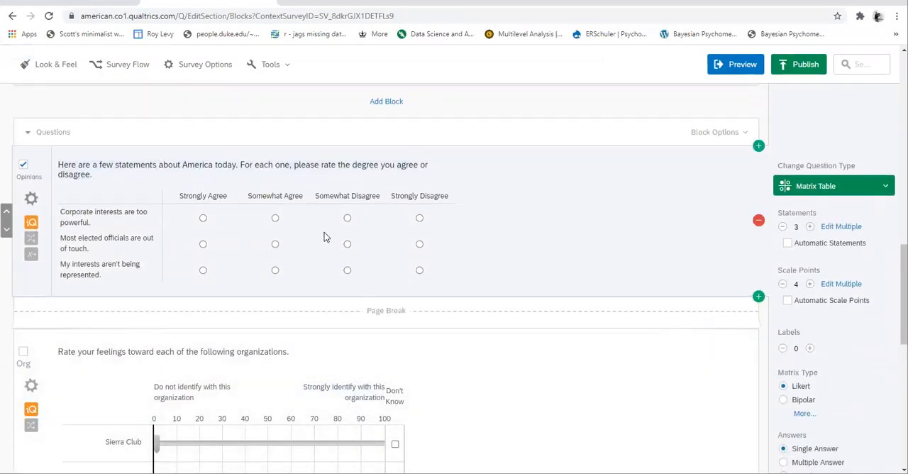
Preview the survey, consent to participate, and submit the demographics page with Prefer not to answer, Twitter and age 33
left_click(735, 63)
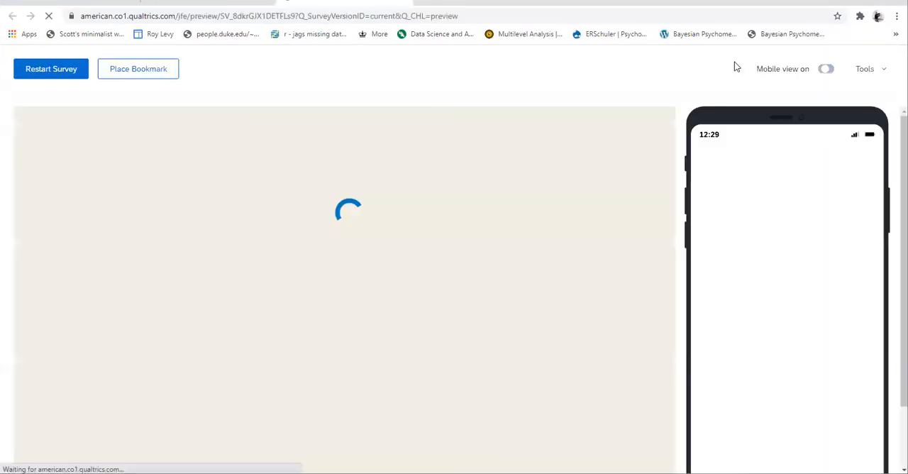
left_click(98, 278)
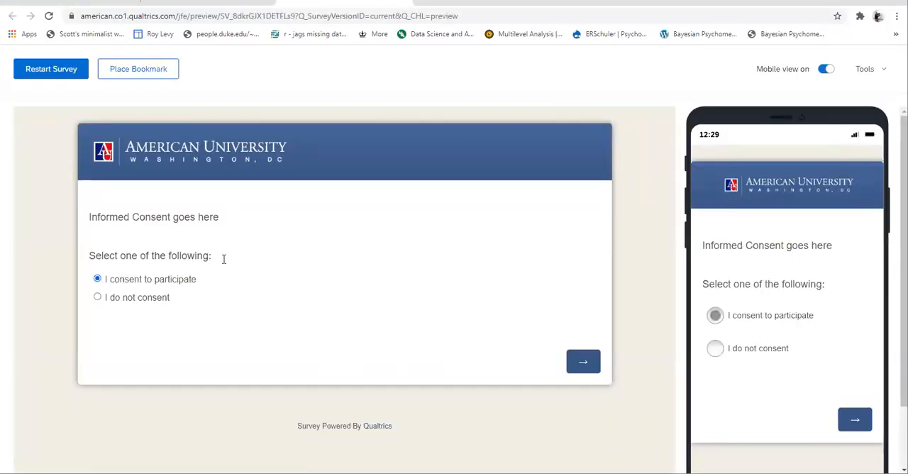
left_click(586, 364)
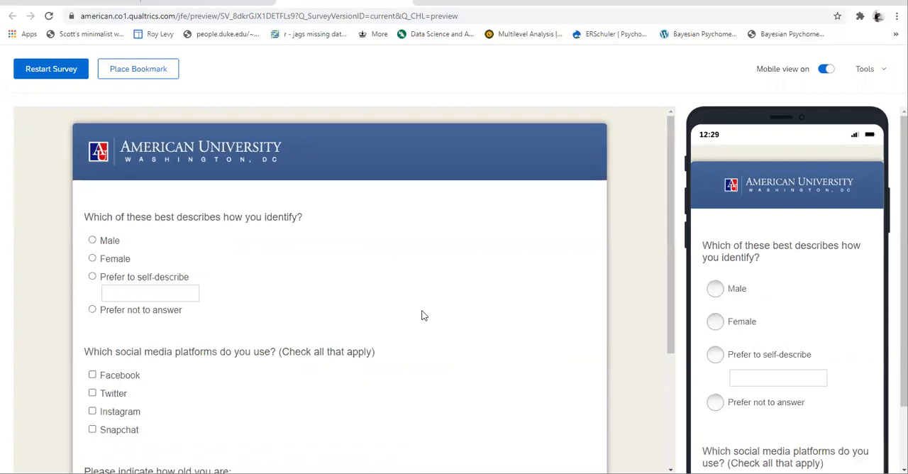
left_click(93, 311)
scroll(269, 390, "down", 3)
left_click(121, 325)
type("33")
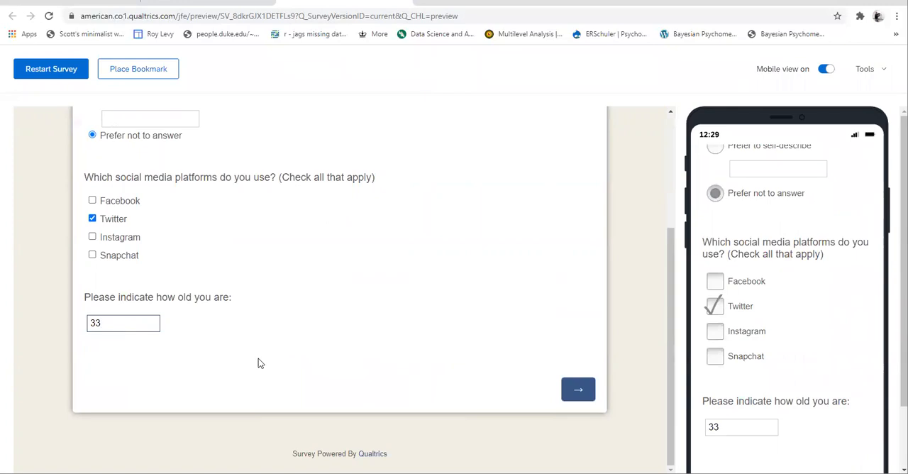
left_click(575, 391)
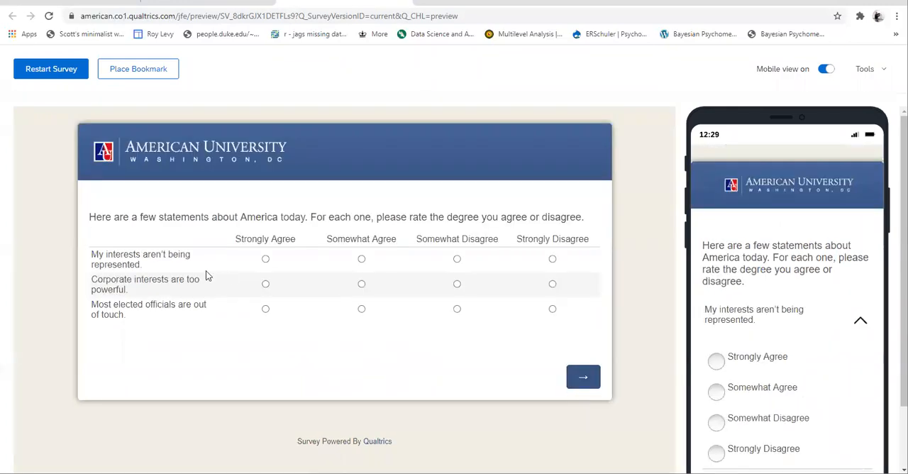
Rate "My interests aren't being represented" Somewhat Agree and "Corporate interests are too powerful" Somewhat Disagree, and submit the statements page
left_click(266, 259)
left_click(265, 284)
left_click(457, 284)
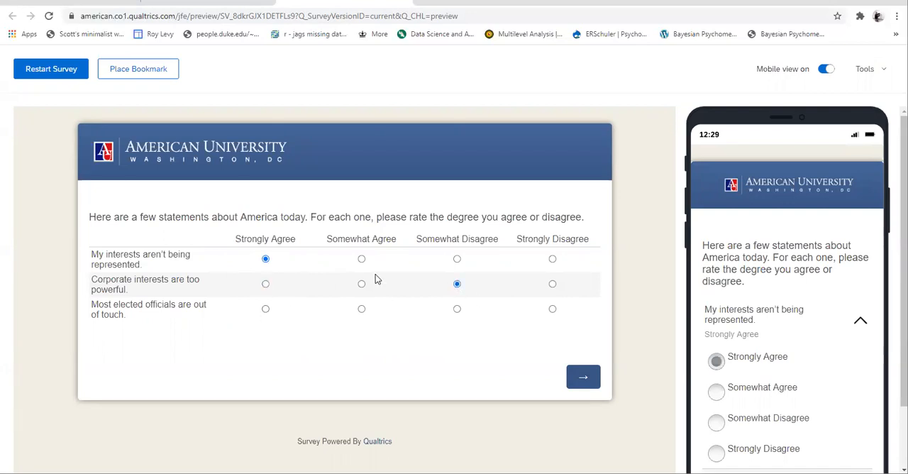
left_click(361, 258)
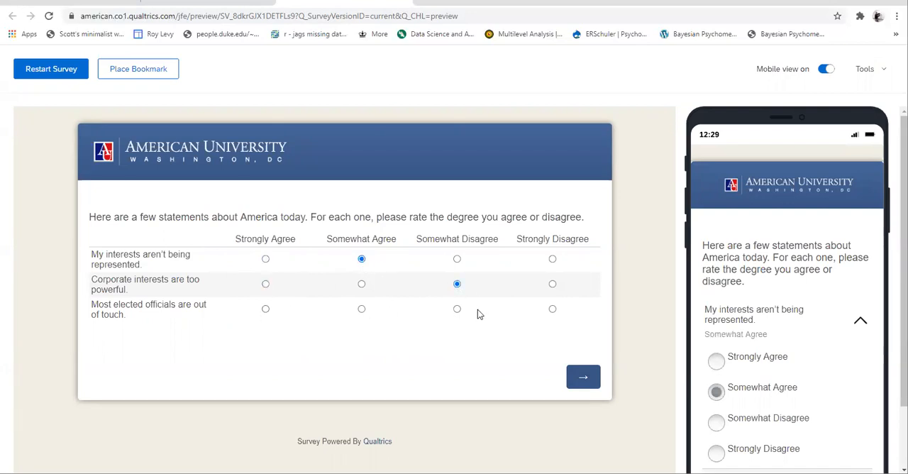
left_click(583, 378)
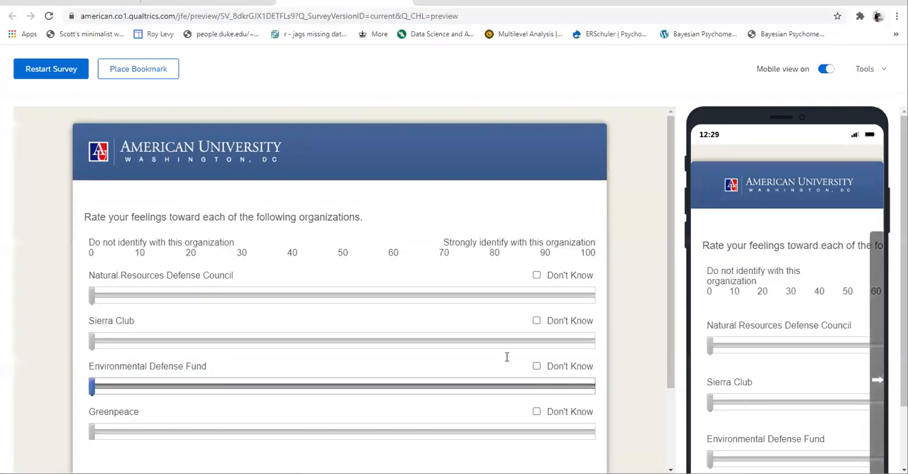
Submit the organization-rating page without any ratings and close the preview to return to the maximized survey editor
scroll(200, 339, "down", 2)
scroll(199, 339, "up", 1)
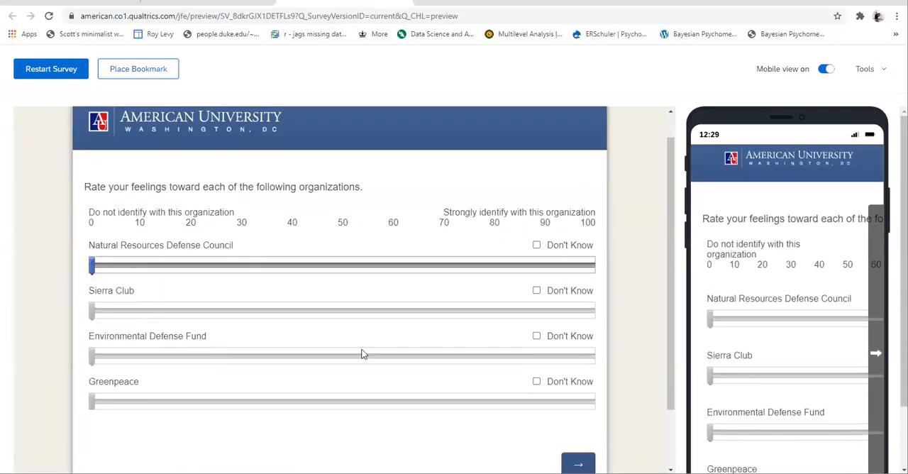
left_click(579, 464)
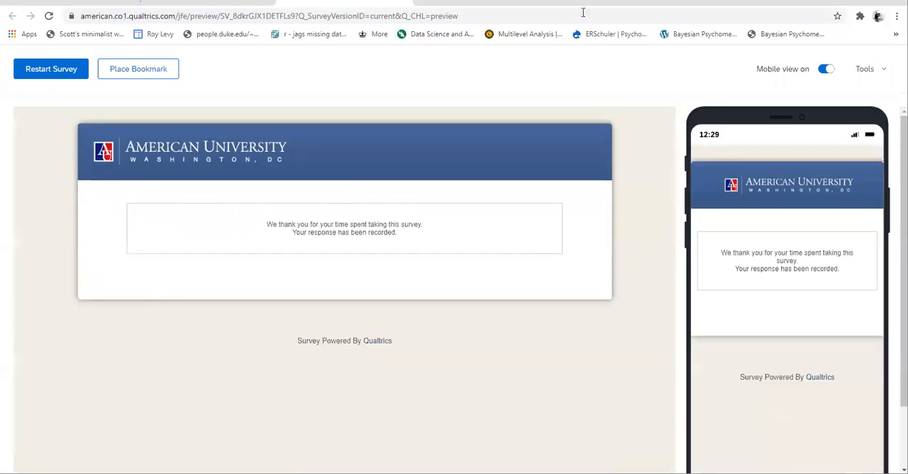
left_click_drag(433, 5, 433, 33)
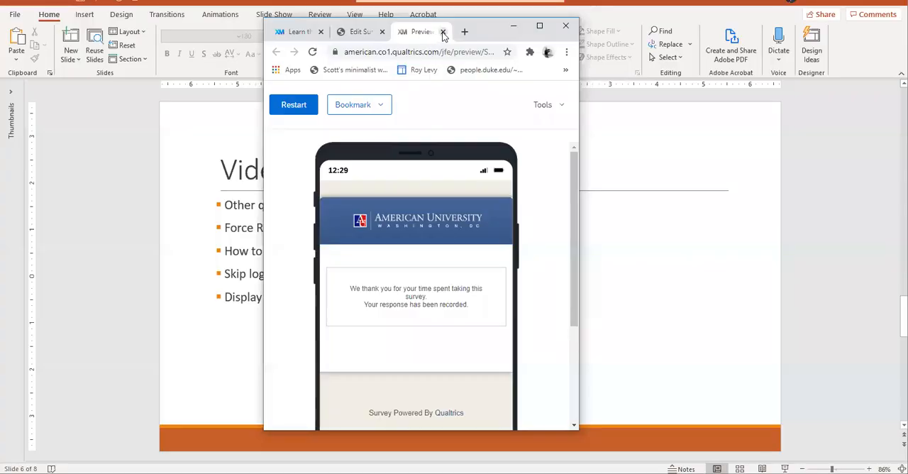
left_click(443, 32)
double_click(489, 35)
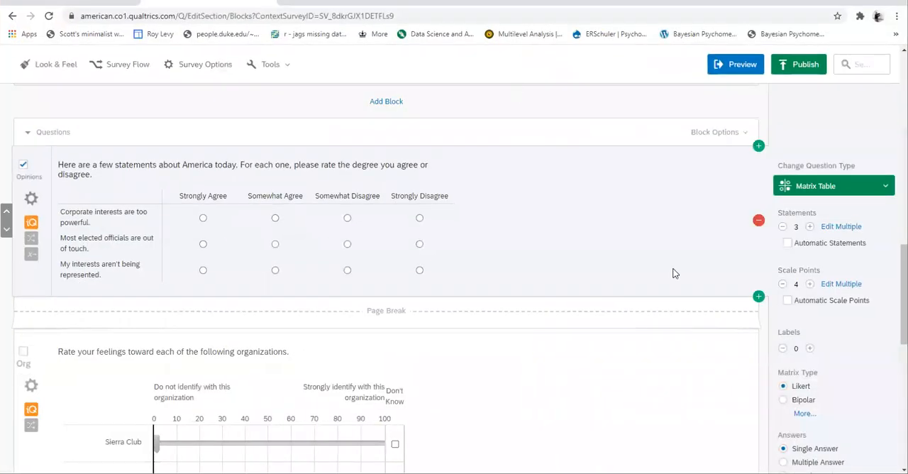